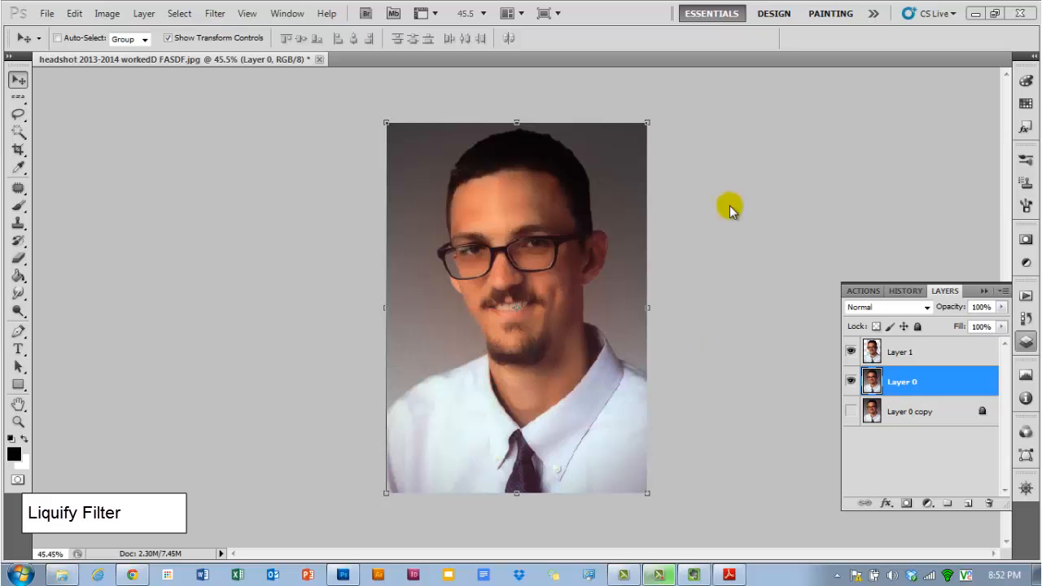
Step: Liquify the portrait on Layer 0, pushing the shirt collar outward to widen the neckline and stretching the visible ear outward
click(216, 14)
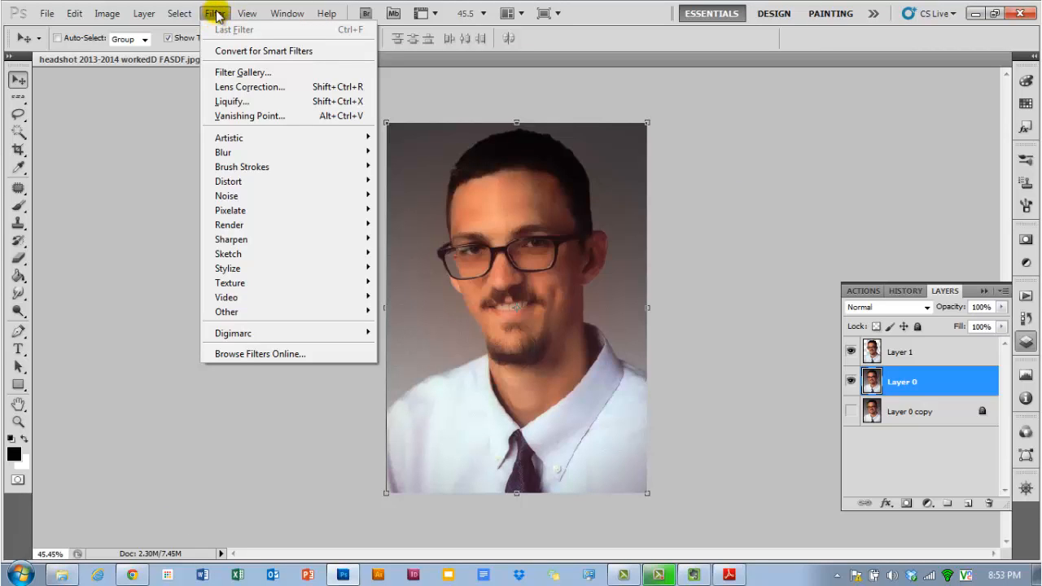
click(232, 102)
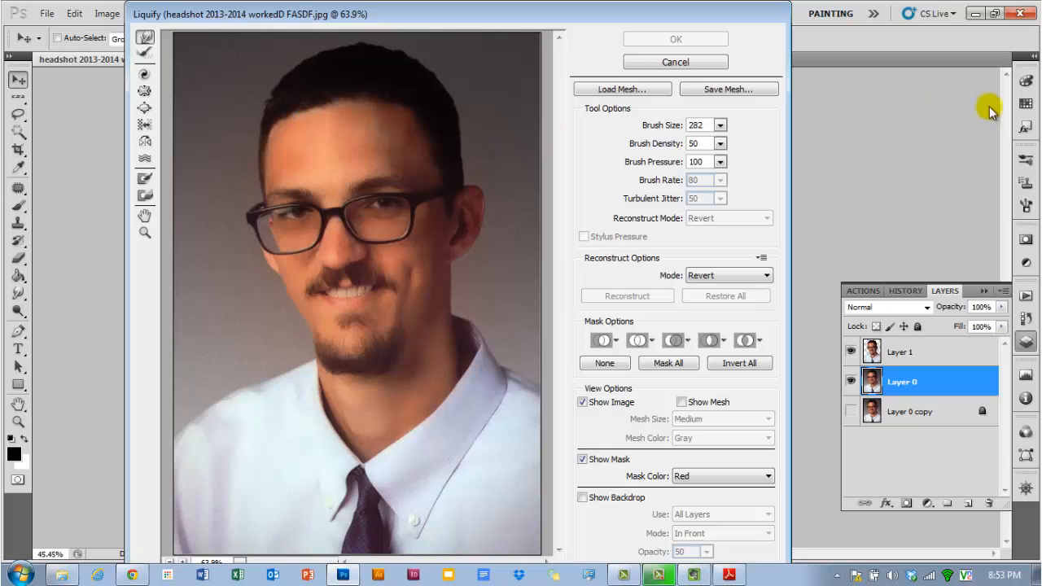
drag(794, 197, 1027, 193)
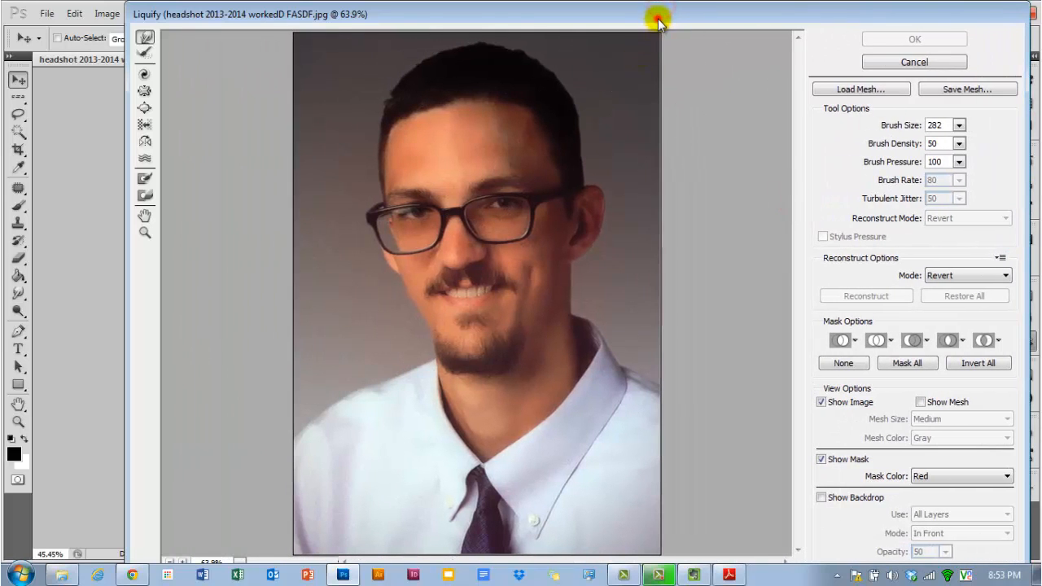
drag(658, 23, 635, 23)
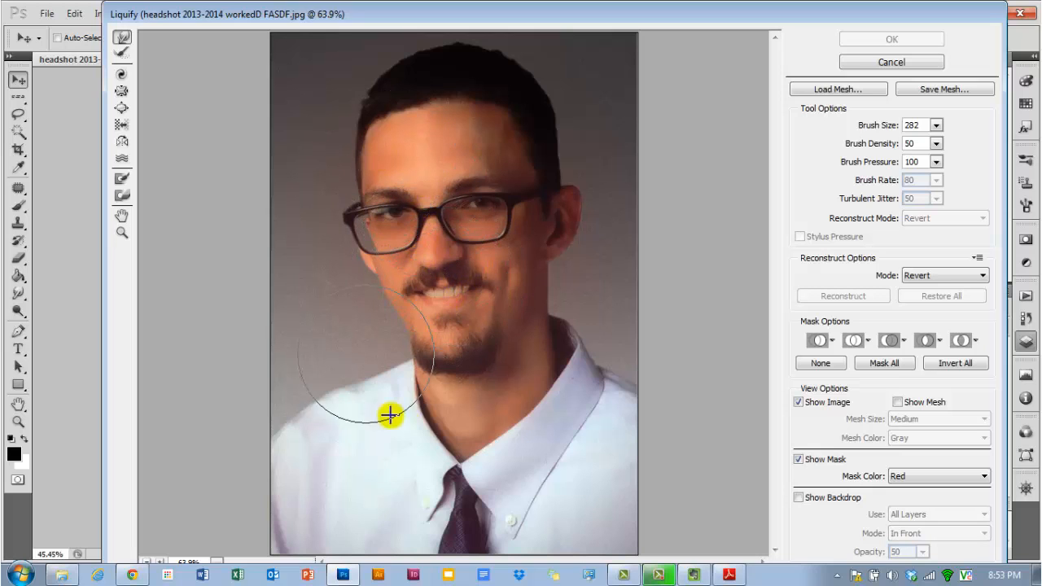
mouse_move(459, 418)
mouse_down()
mouse_move(417, 429)
mouse_move(448, 426)
mouse_move(455, 495)
mouse_move(499, 419)
mouse_move(561, 444)
mouse_up()
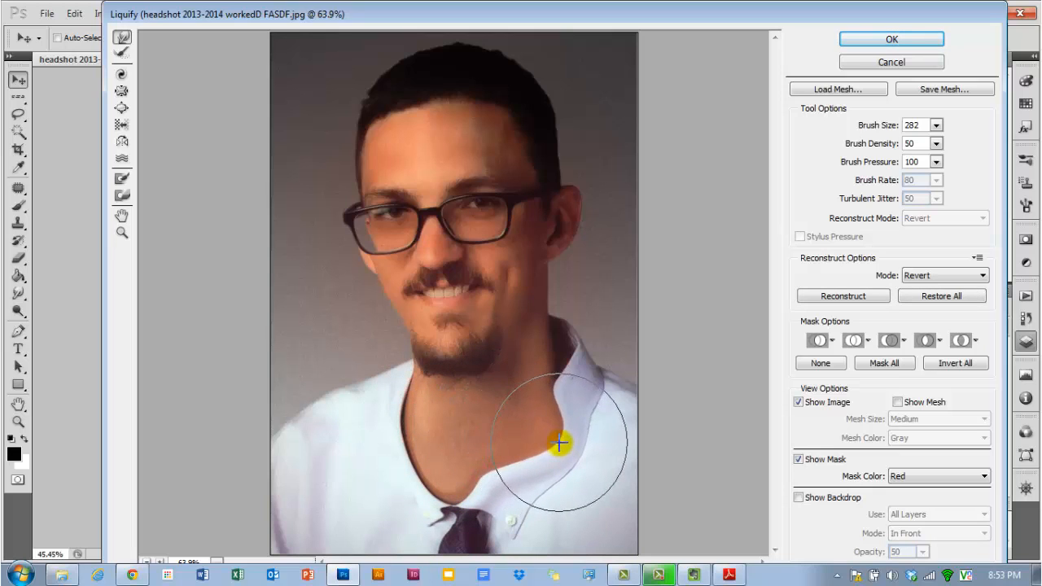
mouse_move(575, 205)
mouse_down()
mouse_move(584, 231)
mouse_move(551, 261)
mouse_move(564, 265)
mouse_move(577, 238)
mouse_move(593, 232)
mouse_move(580, 205)
mouse_move(591, 174)
mouse_move(603, 176)
mouse_move(601, 211)
mouse_move(759, 362)
mouse_move(555, 386)
mouse_move(632, 370)
mouse_move(618, 207)
mouse_move(626, 171)
mouse_move(613, 213)
mouse_move(590, 176)
mouse_move(589, 219)
mouse_move(546, 196)
mouse_move(560, 173)
mouse_move(590, 205)
mouse_move(568, 265)
mouse_move(571, 220)
mouse_move(608, 226)
mouse_up()
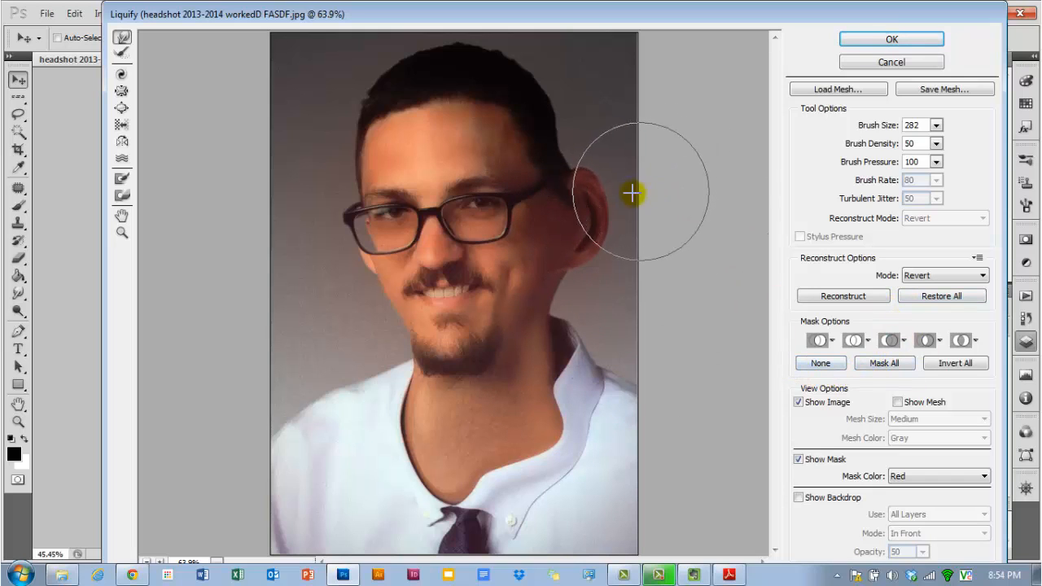
drag(620, 195, 621, 194)
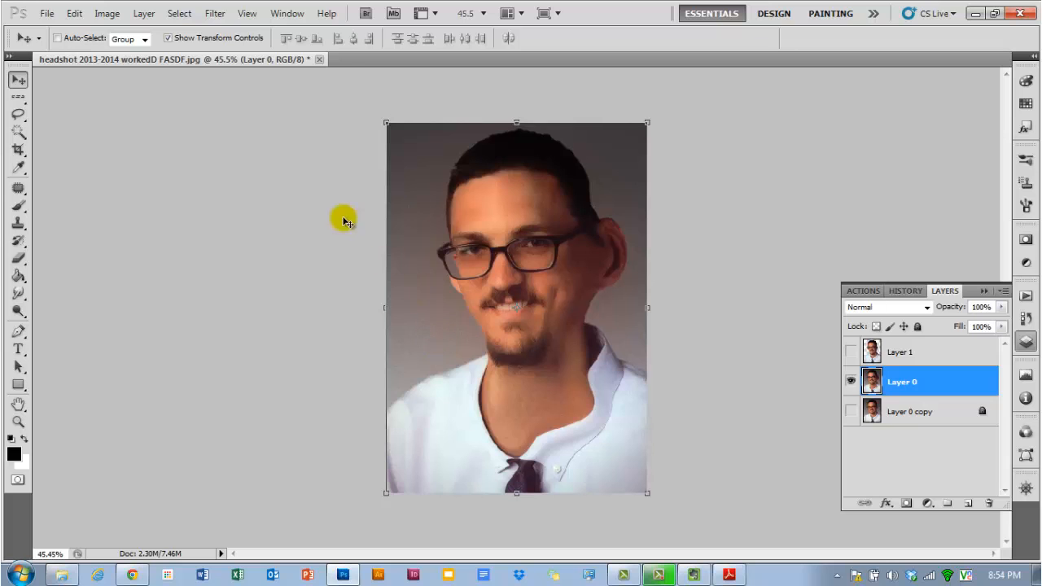
Step: Choose the Clone Stamp tool for retouching the moustache and set its brush size to 50
click(18, 226)
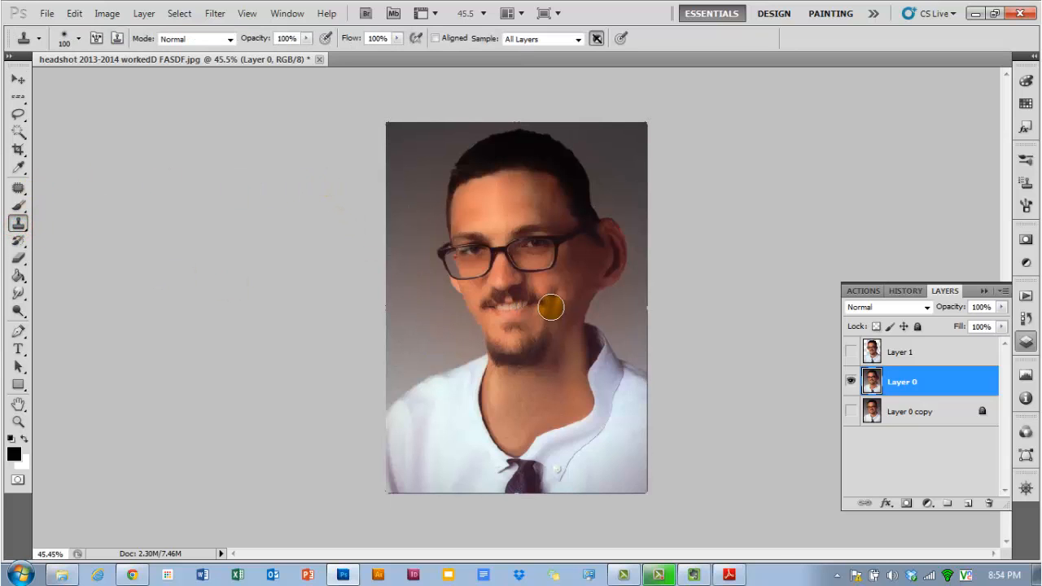
scroll(551, 304, up, 4)
scroll(549, 301, up, 2)
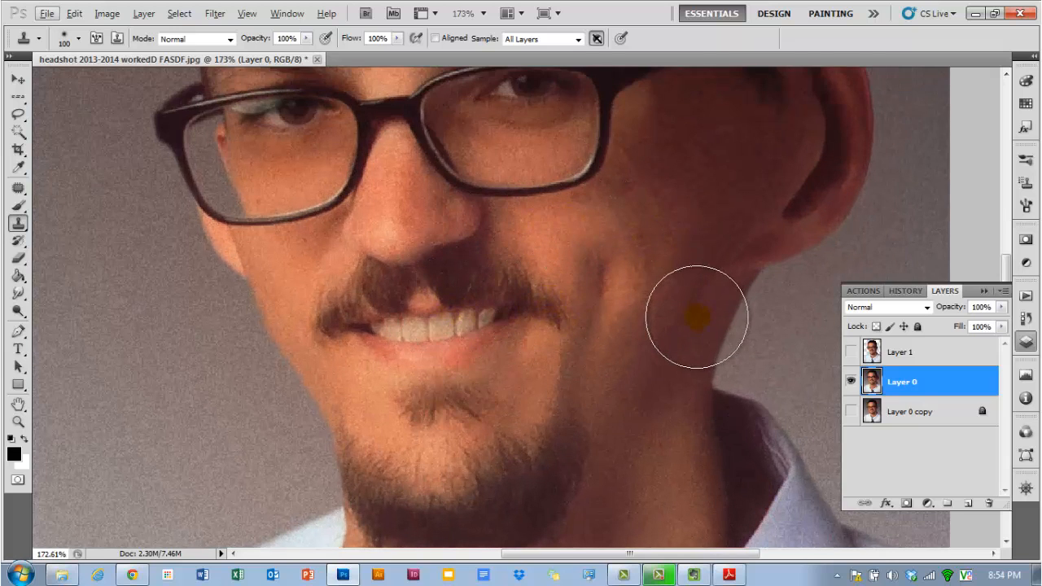
key([)
key([)
key([)
key([)
key([)
key([)
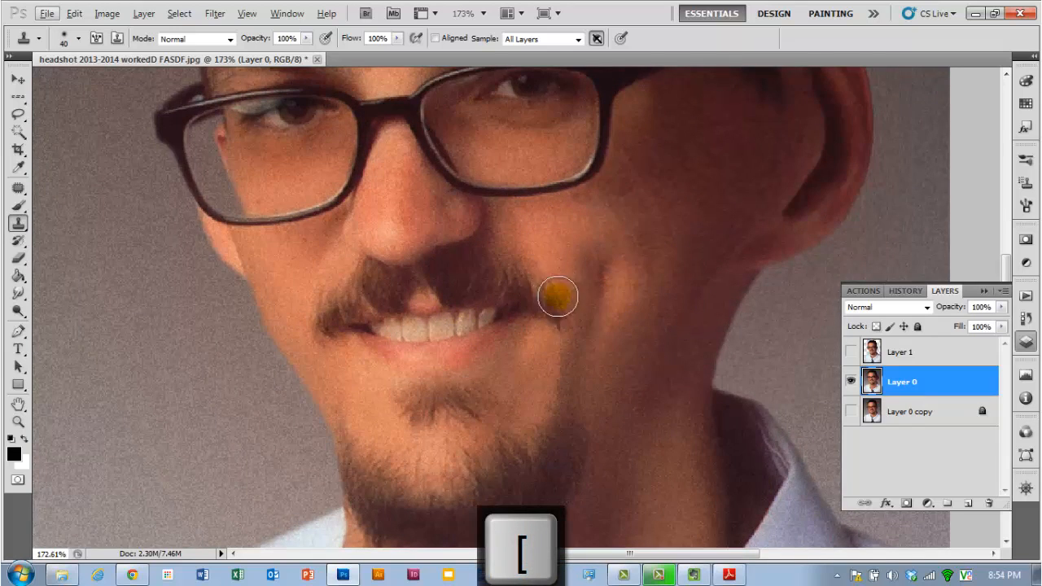
click(445, 44)
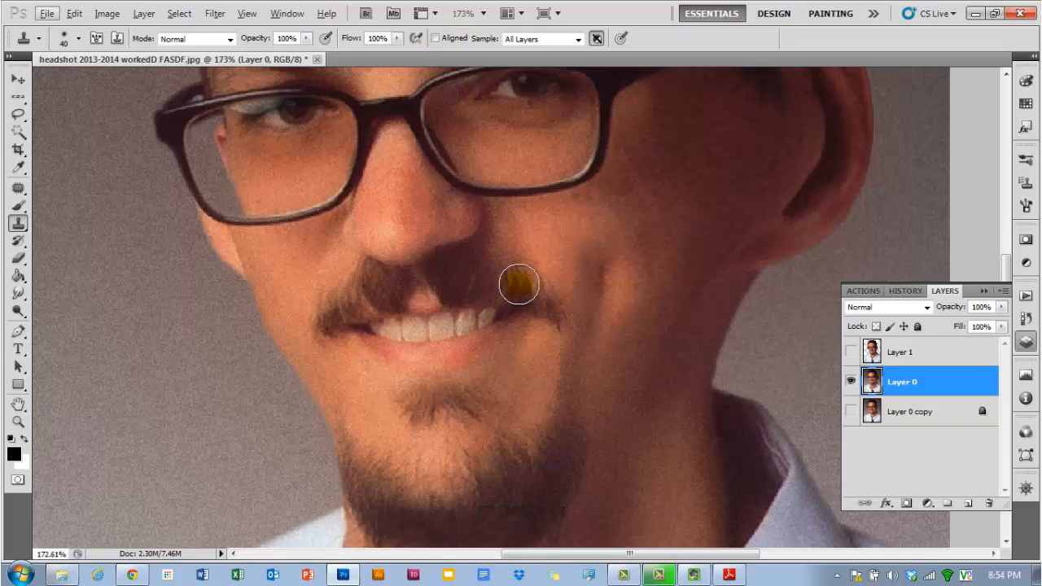
key(bracketright)
key(bracketright)
key(bracketright)
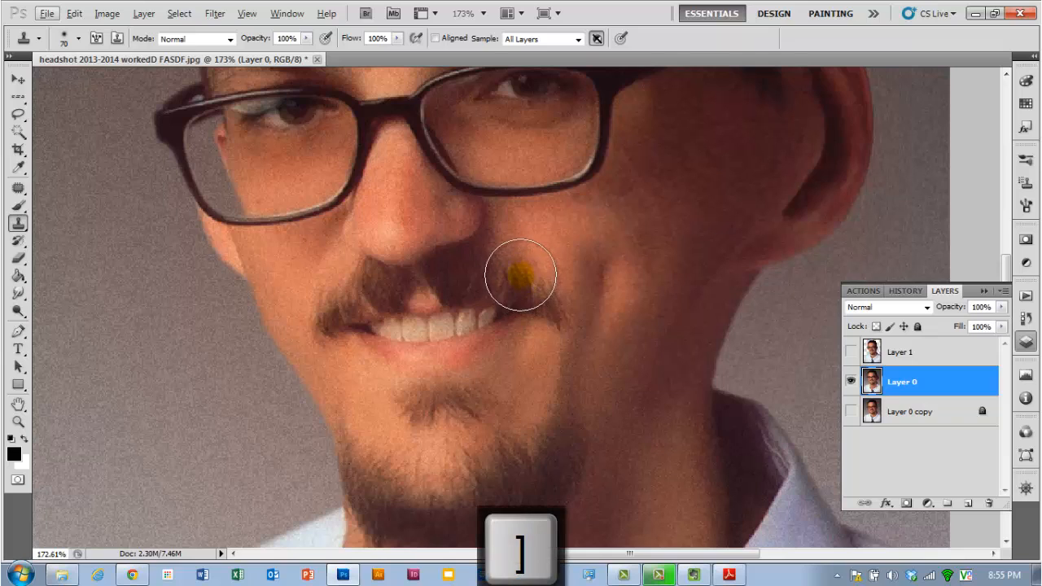
key(bracketleft)
key(bracketleft)
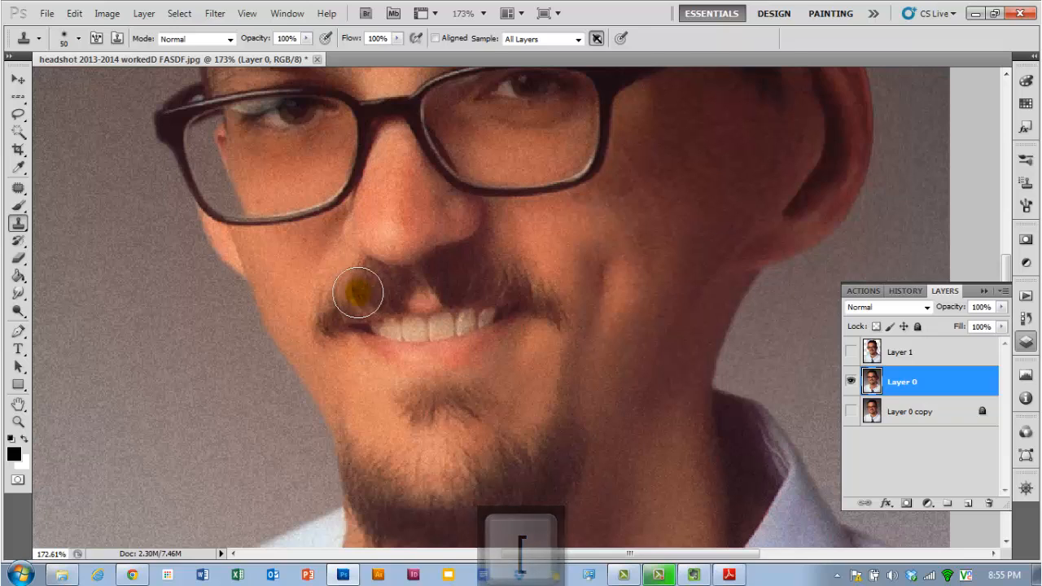
Step: Clone moustache hair outward and downward from both ends of the moustache to lengthen it across the cheeks
click(307, 327)
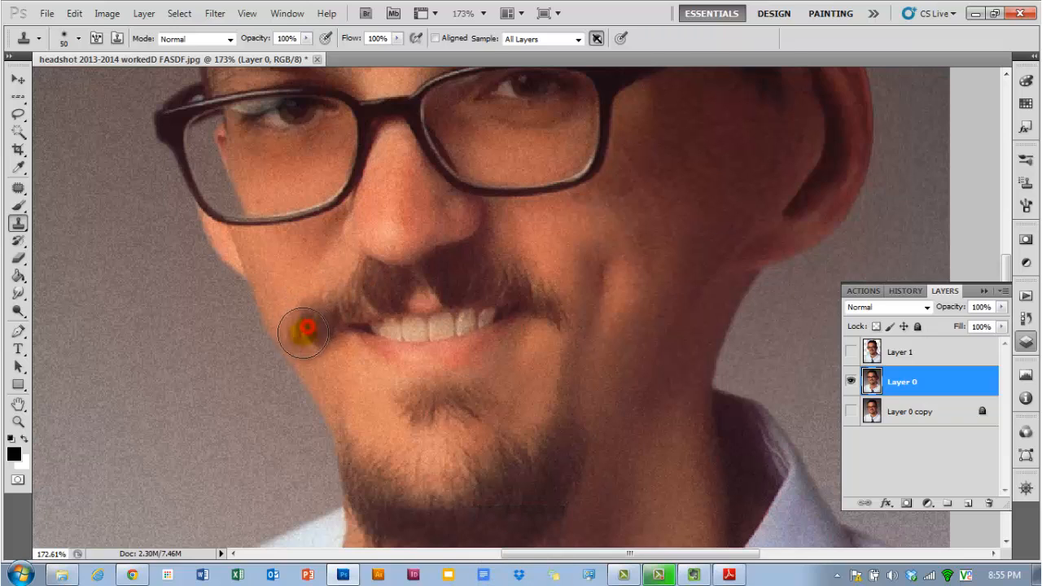
click(302, 335)
click(296, 345)
click(287, 350)
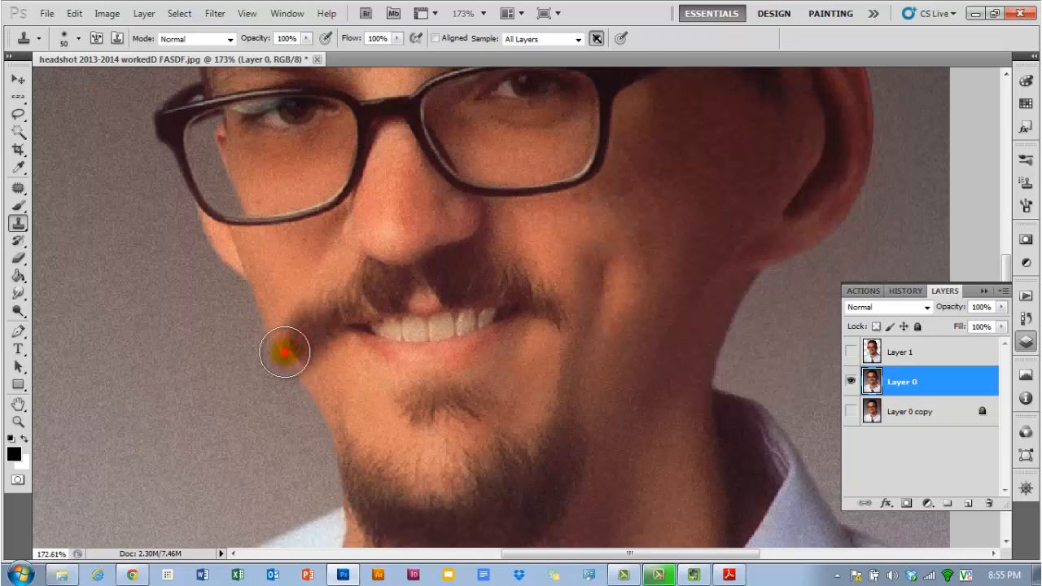
click(280, 353)
click(272, 357)
click(264, 363)
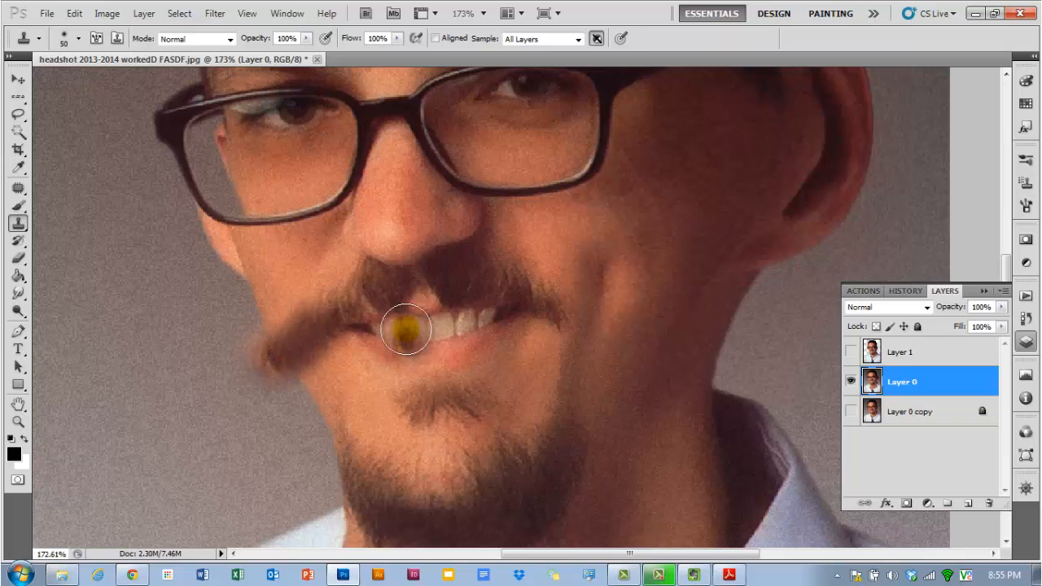
alt+click(496, 280)
click(576, 330)
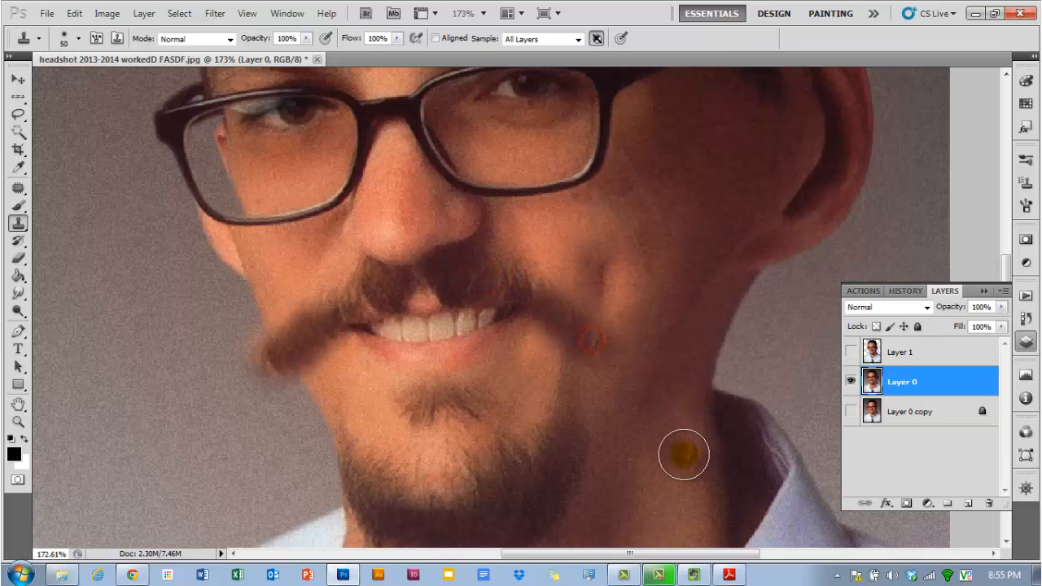
Step: Clone the eye behind the right-hand lens of the glasses onto the middle of the forehead as a third eye
scroll(561, 314, down, 2)
scroll(561, 314, down, 2)
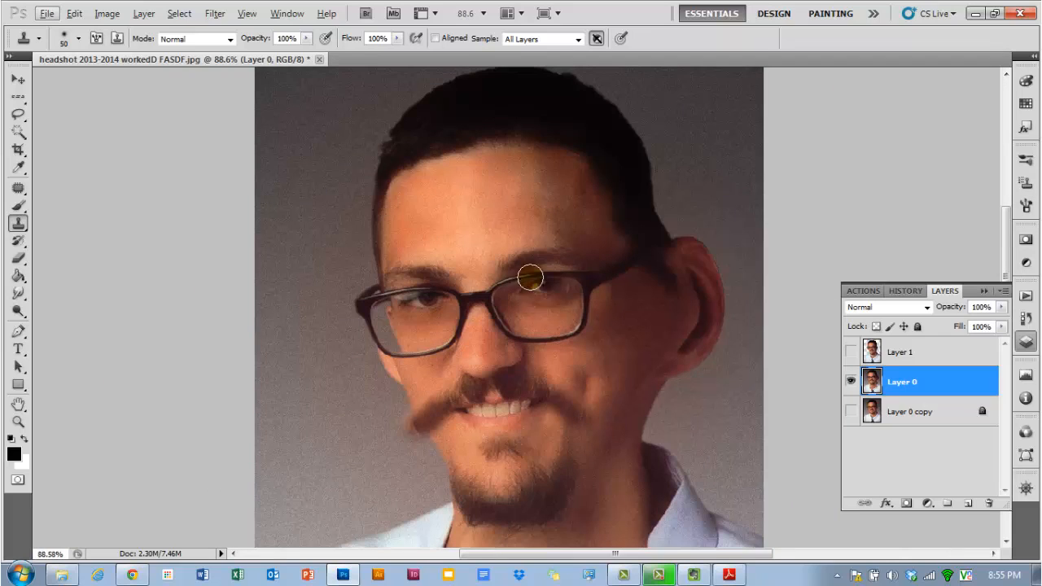
alt+click(537, 292)
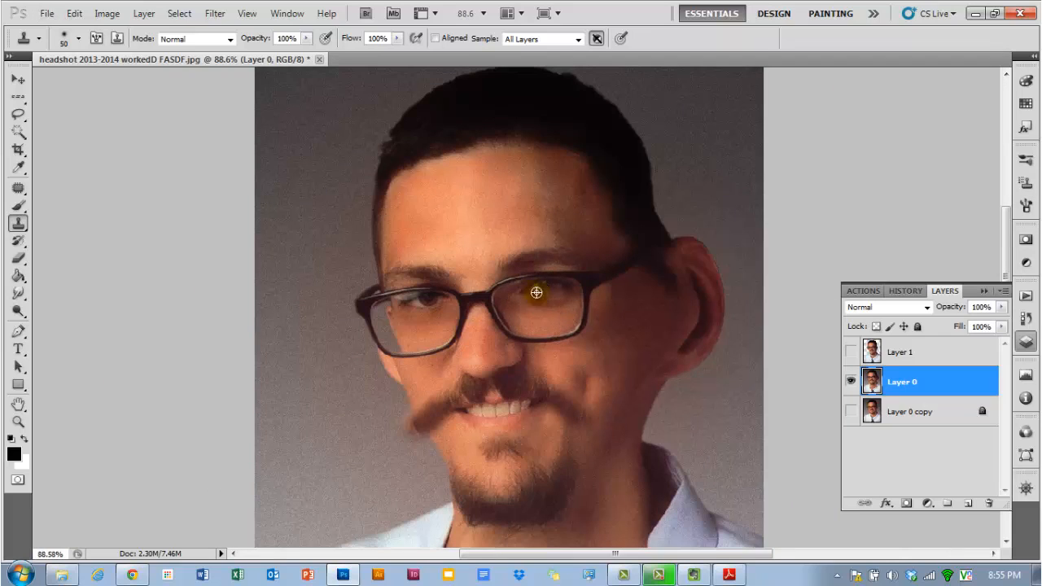
drag(476, 240, 527, 235)
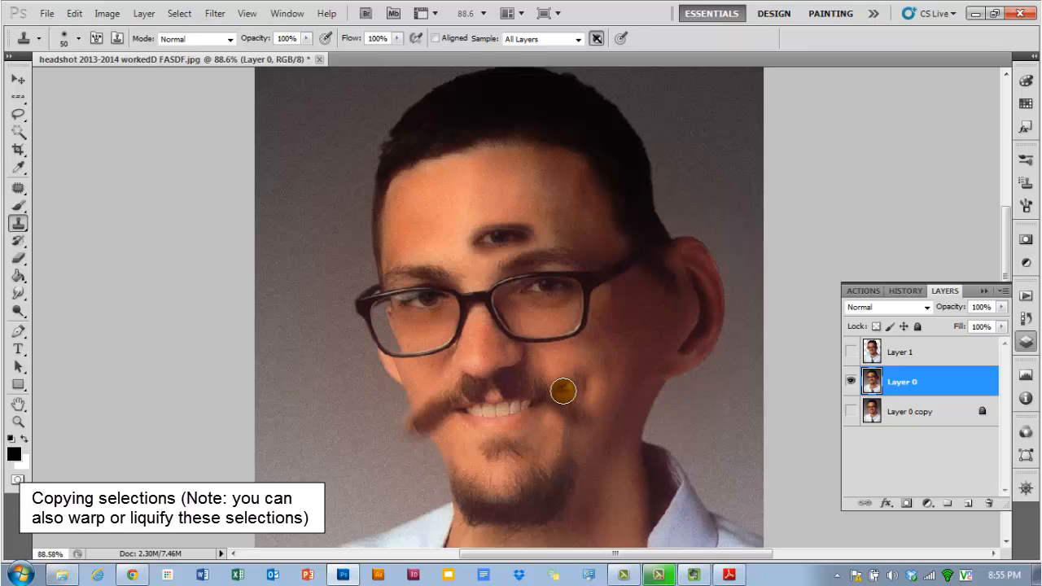
Step: Outline the lips and teeth with the Lasso tool and copy the selection onto a new layer above Layer 0
scroll(562, 388, down, 2)
scroll(564, 389, down, 2)
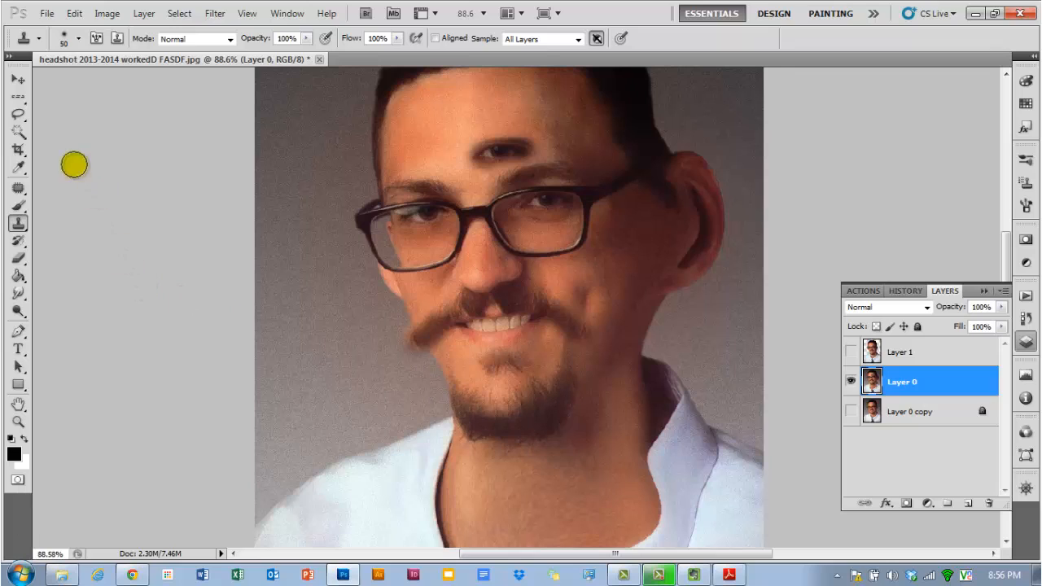
click(18, 114)
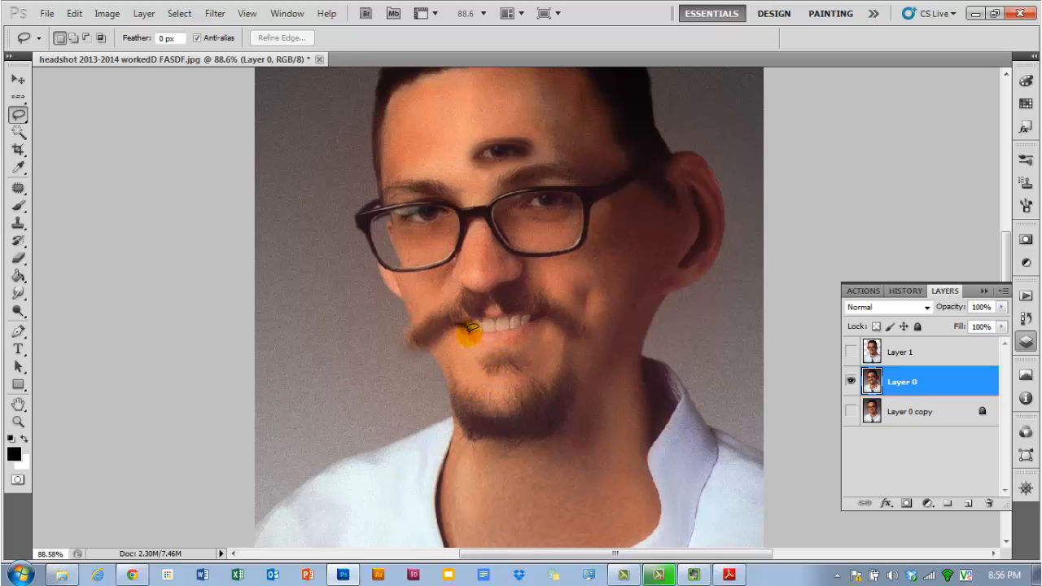
scroll(470, 349, up, 4)
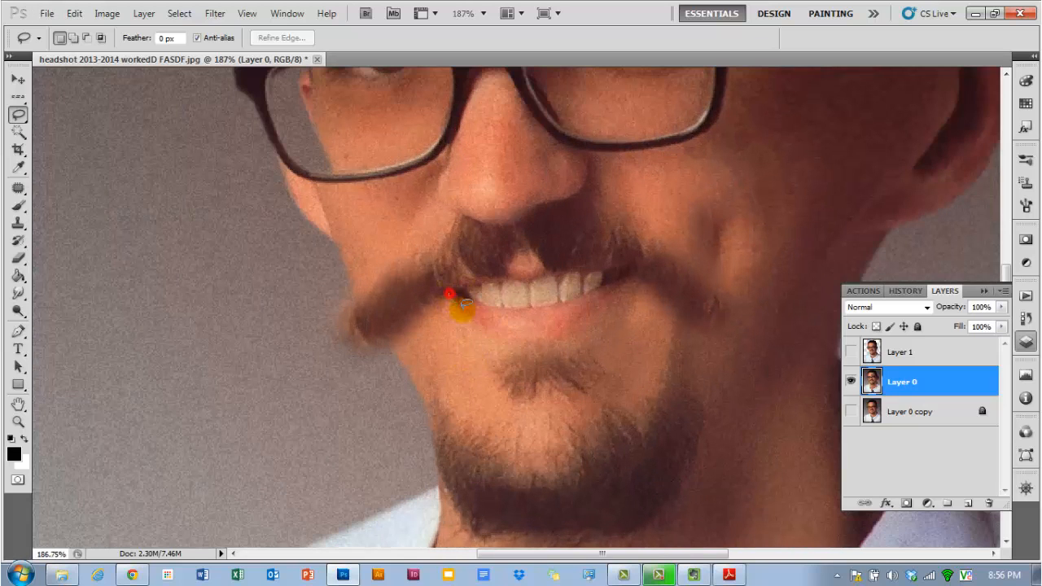
mouse_move(462, 306)
mouse_down()
mouse_move(511, 331)
mouse_move(576, 322)
mouse_up()
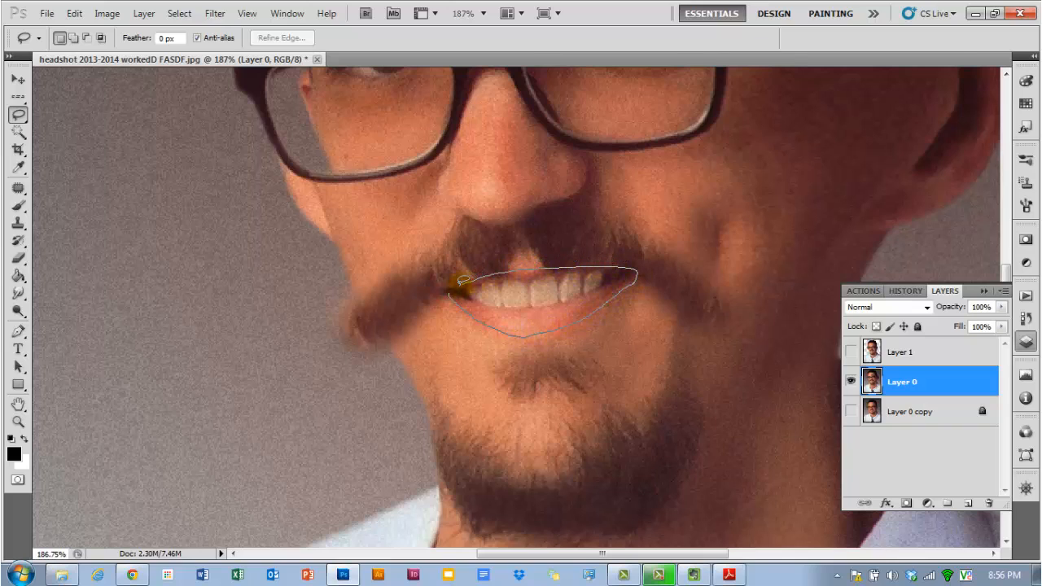
drag(450, 291, 446, 292)
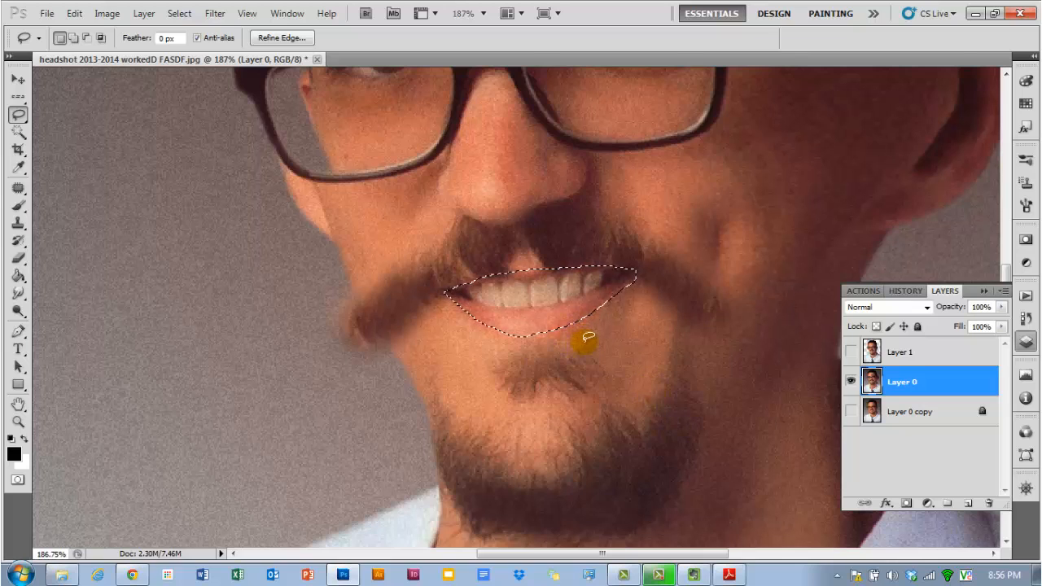
key(ctrl+c)
key(ctrl+v)
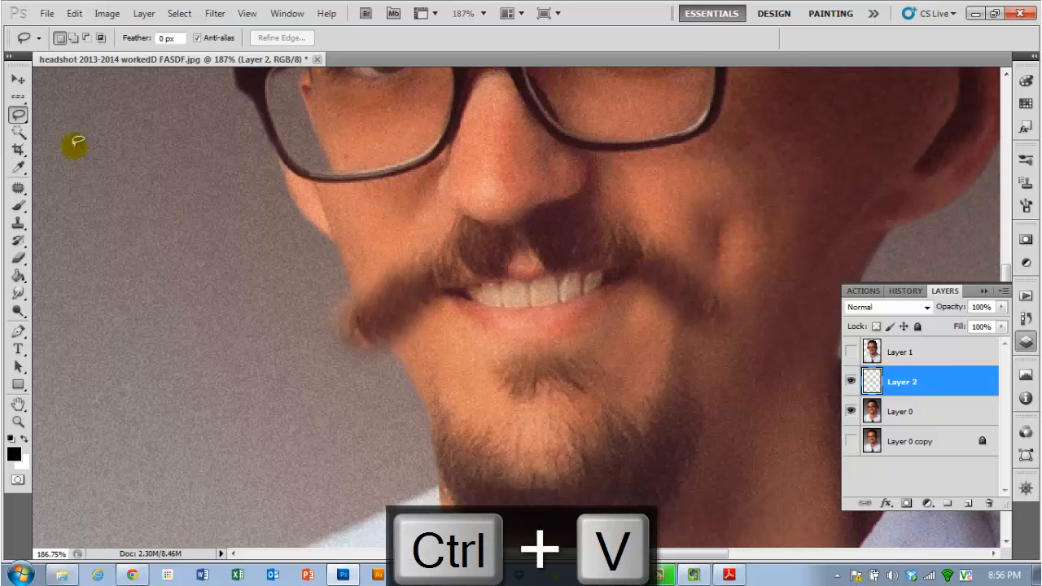
Step: Move the copied mouth to the right end of the original smile, rotate it about 47 degrees and apply the transformation
click(17, 80)
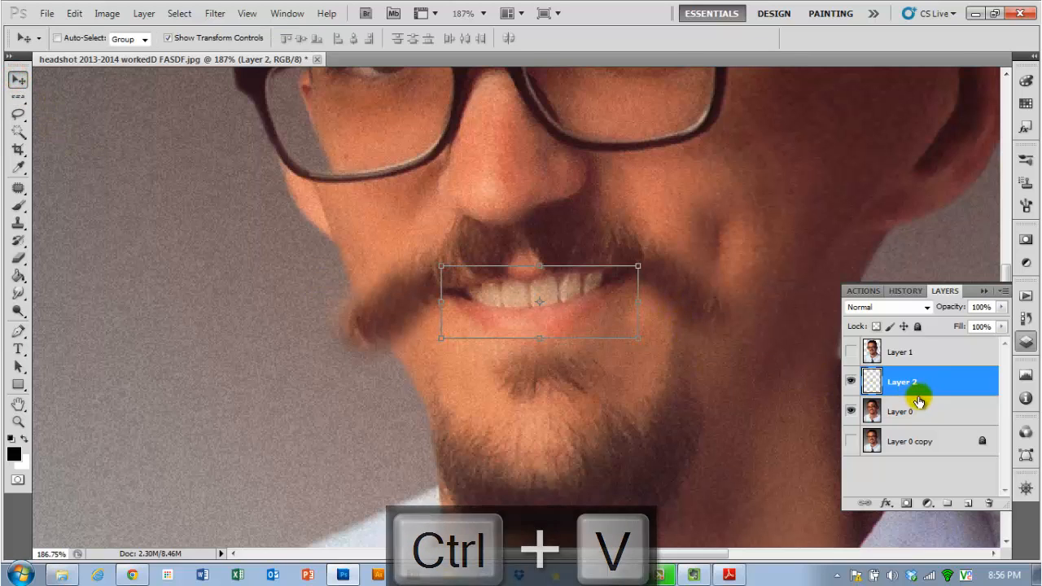
scroll(912, 373, down, 1)
scroll(570, 232, down, 3)
drag(570, 233, 730, 252)
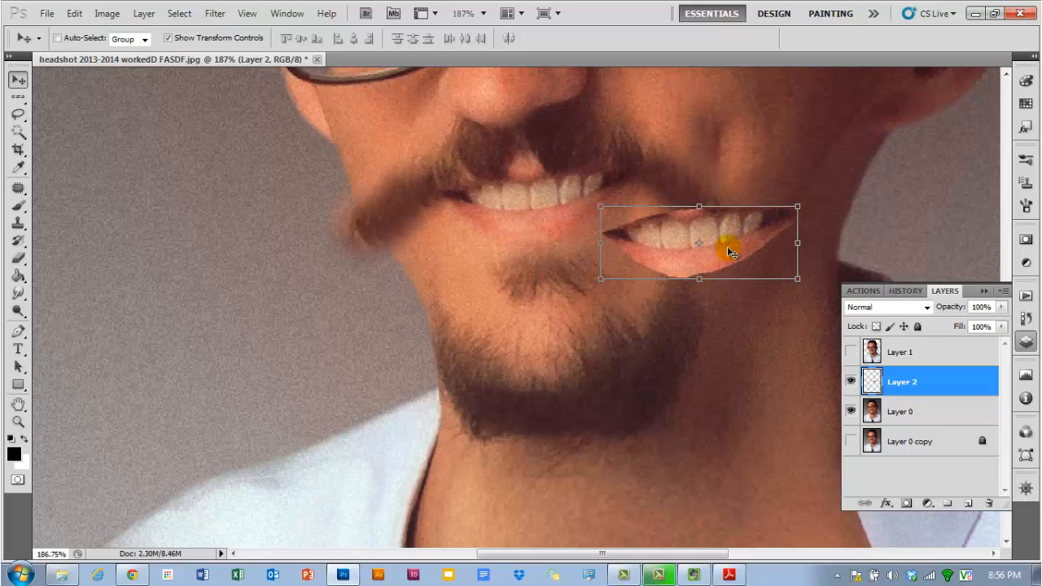
drag(805, 296, 744, 290)
mouse_move(706, 256)
mouse_down()
mouse_move(643, 255)
mouse_move(688, 265)
mouse_up()
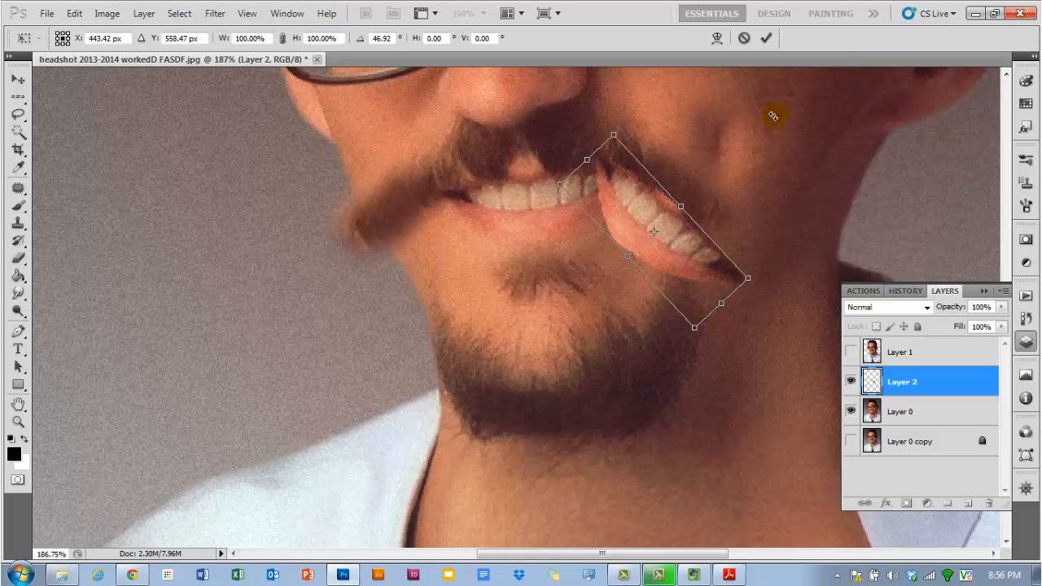
scroll(765, 177, up, 5)
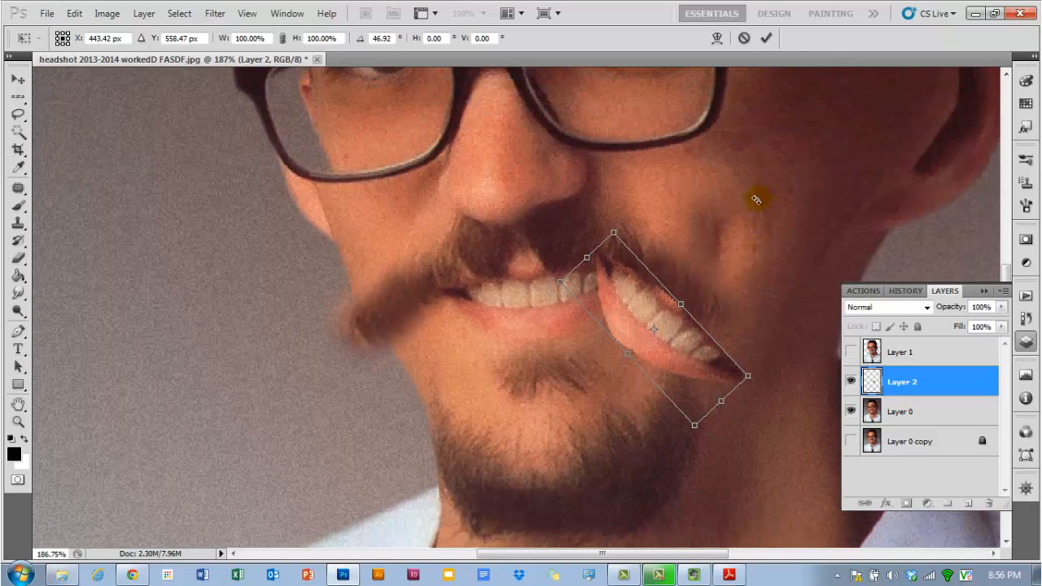
scroll(598, 275, up, 3)
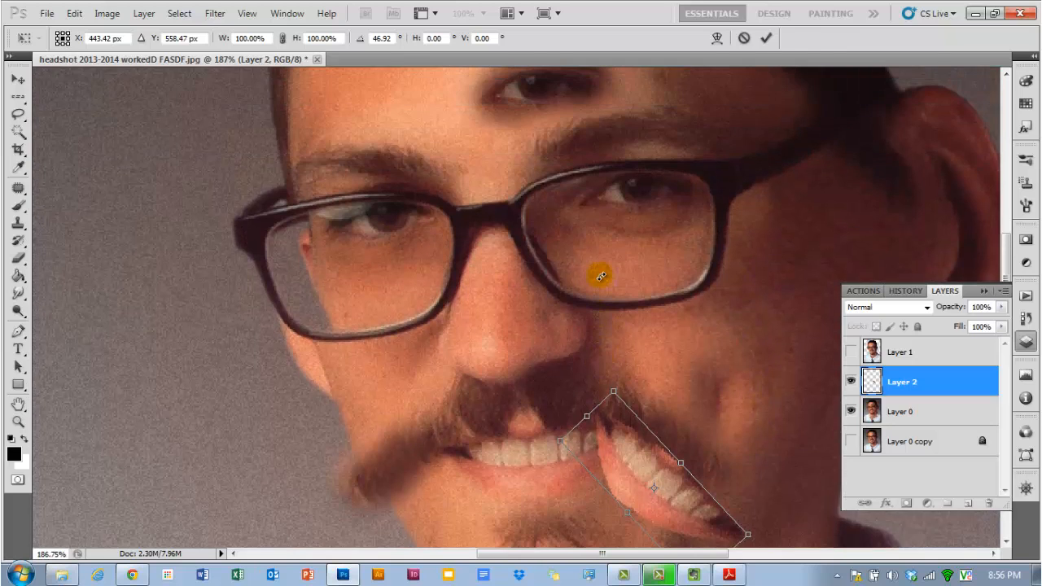
scroll(599, 275, up, 6)
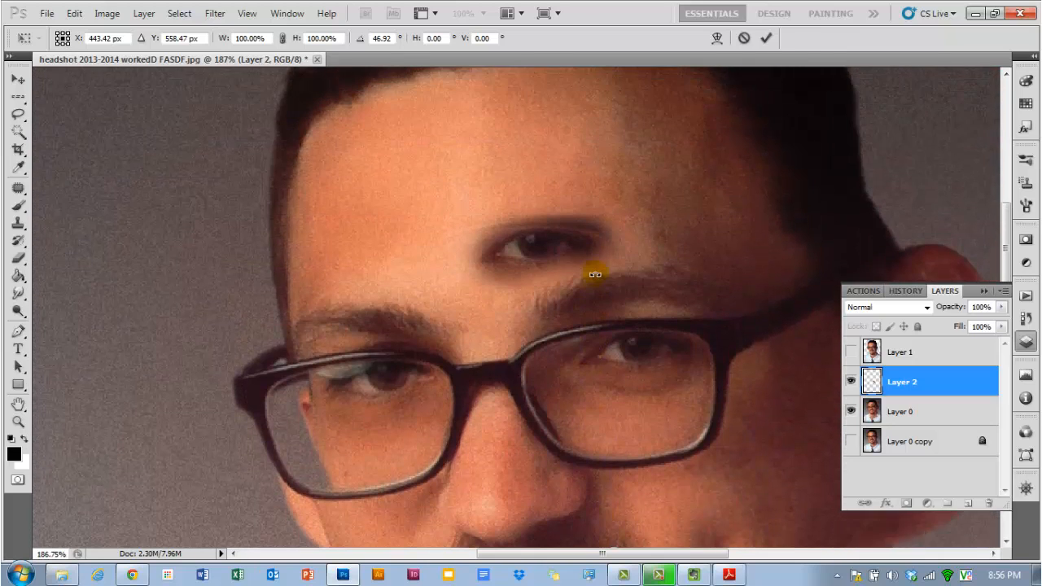
scroll(595, 274, up, 1)
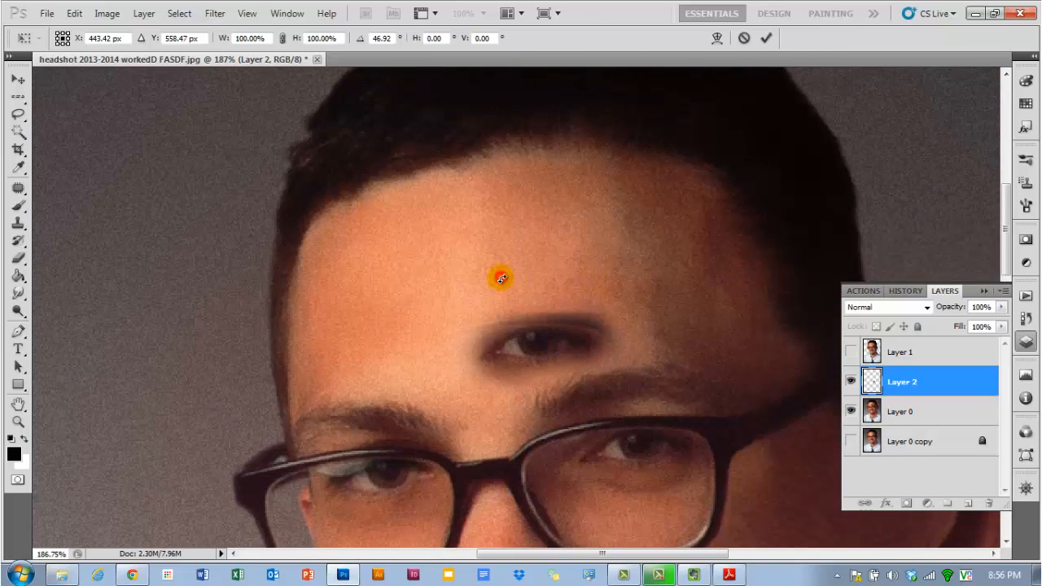
scroll(501, 280, down, 3)
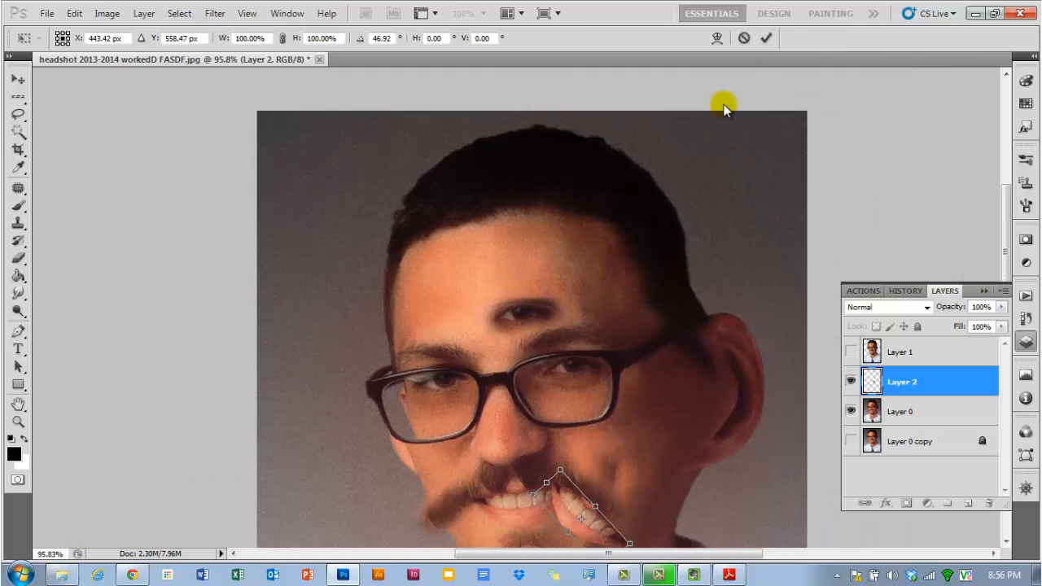
click(766, 38)
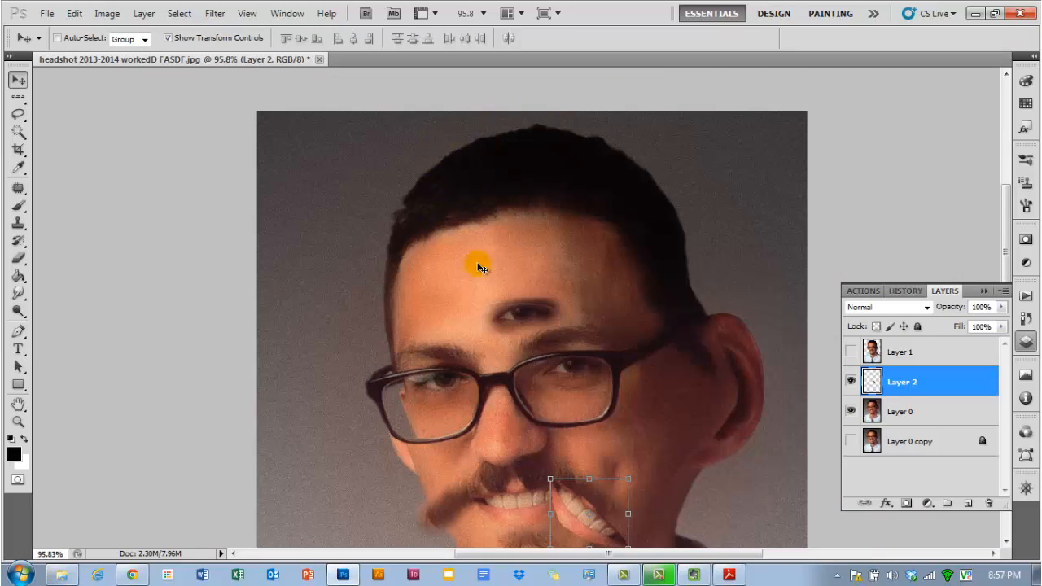
Step: Hide Layer 2 and Layer 0, make Layer 1 with the cut-out portrait visible and select it
scroll(477, 262, down, 3)
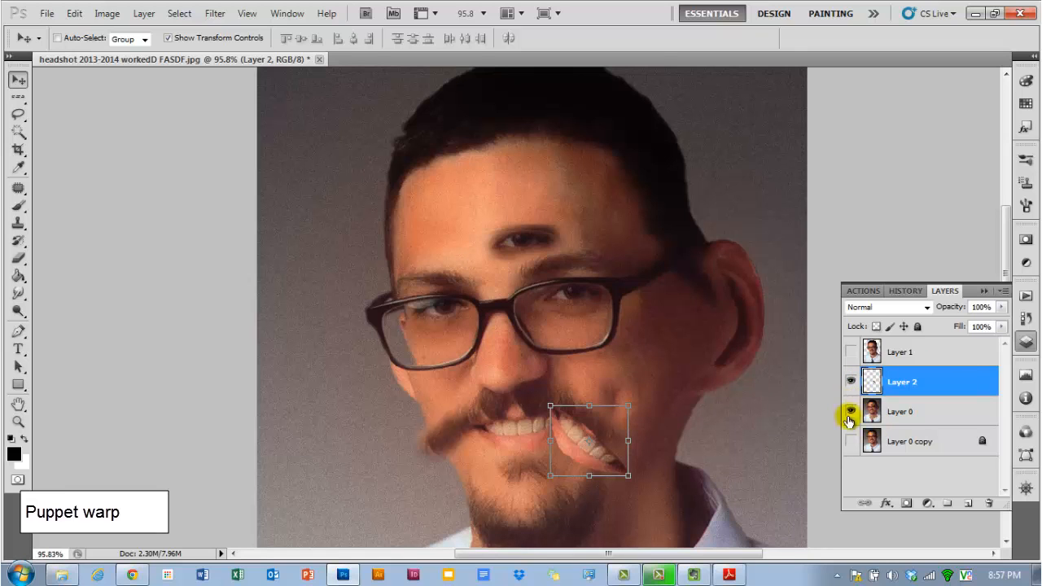
drag(851, 382, 851, 411)
click(851, 351)
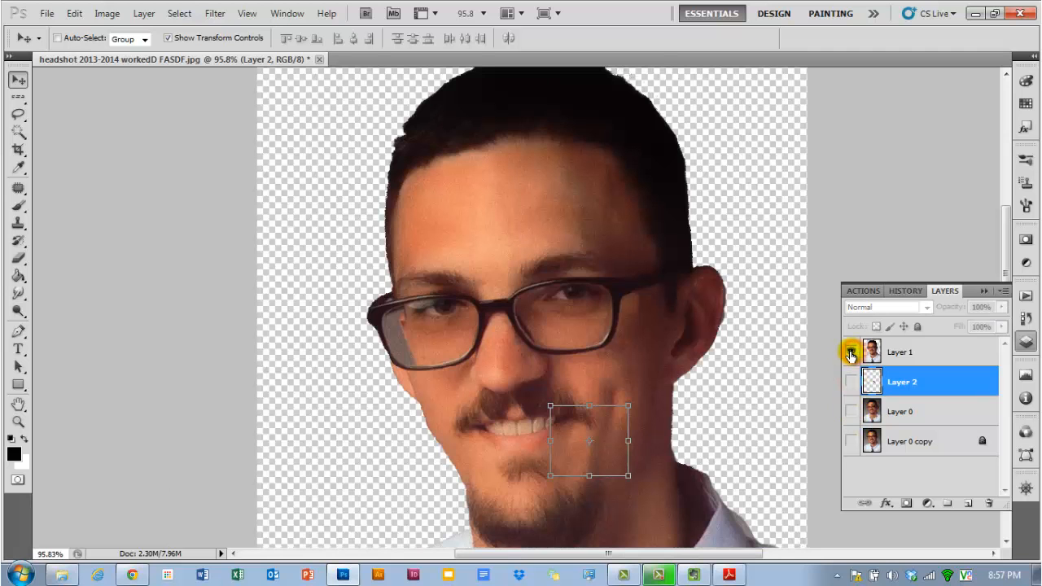
click(932, 352)
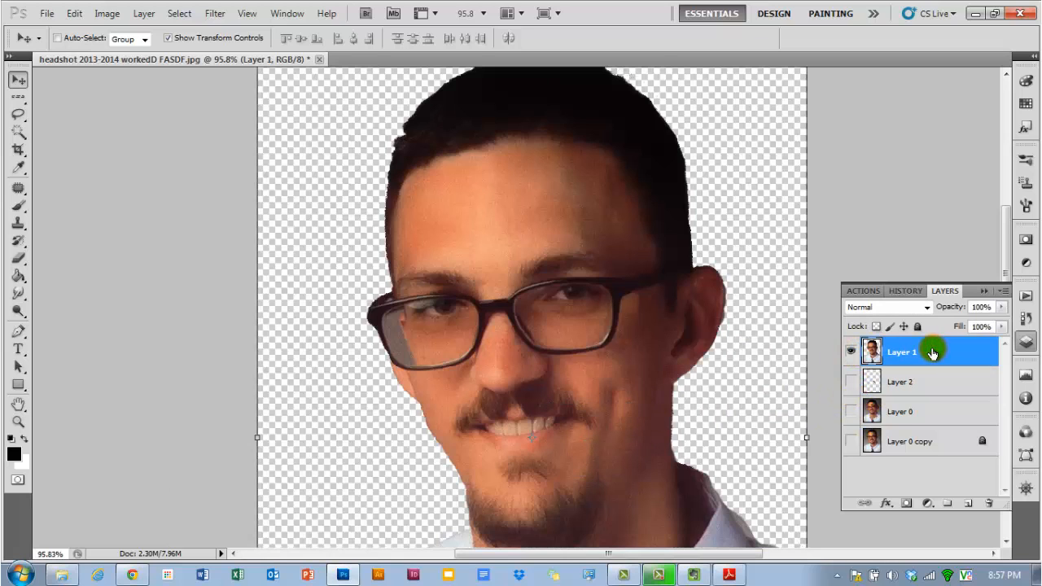
Step: Compare the Layer 1 cut-out with Layer 0 copy by toggling layer visibility, leaving only Layer 1 shown
scroll(641, 296, down, 3)
click(849, 441)
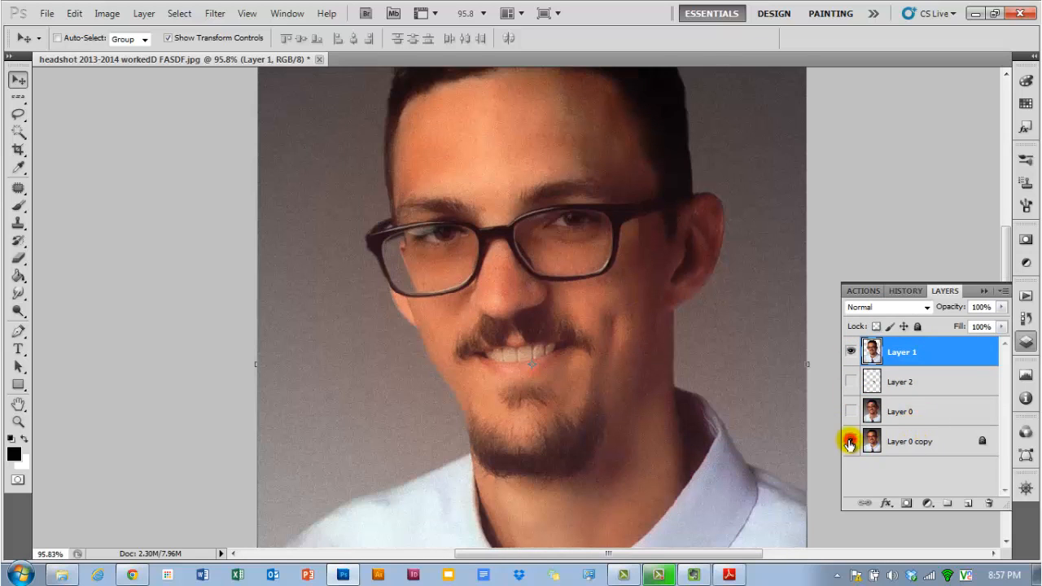
click(850, 411)
click(850, 411)
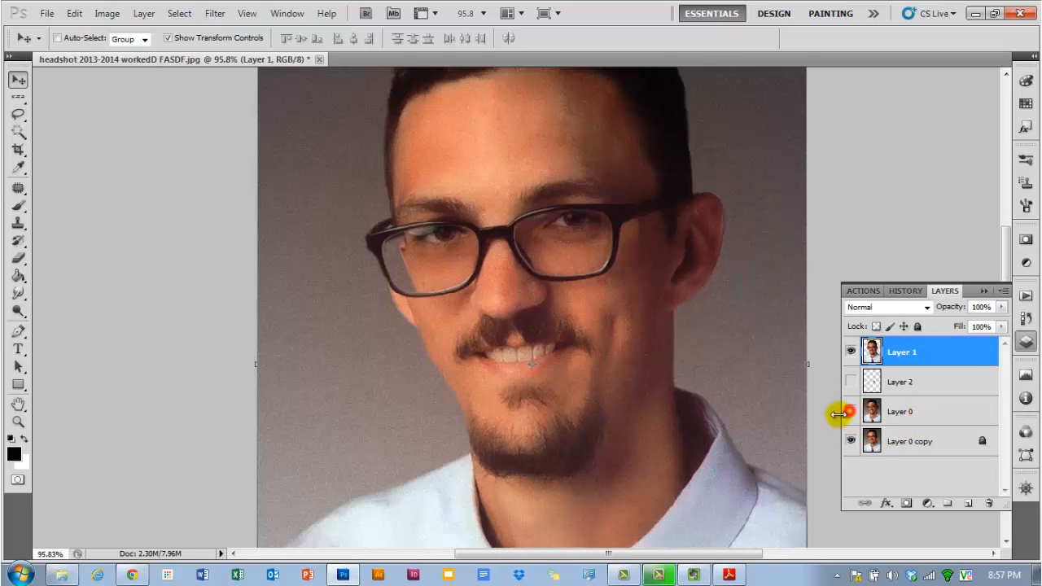
scroll(616, 365, down, 3)
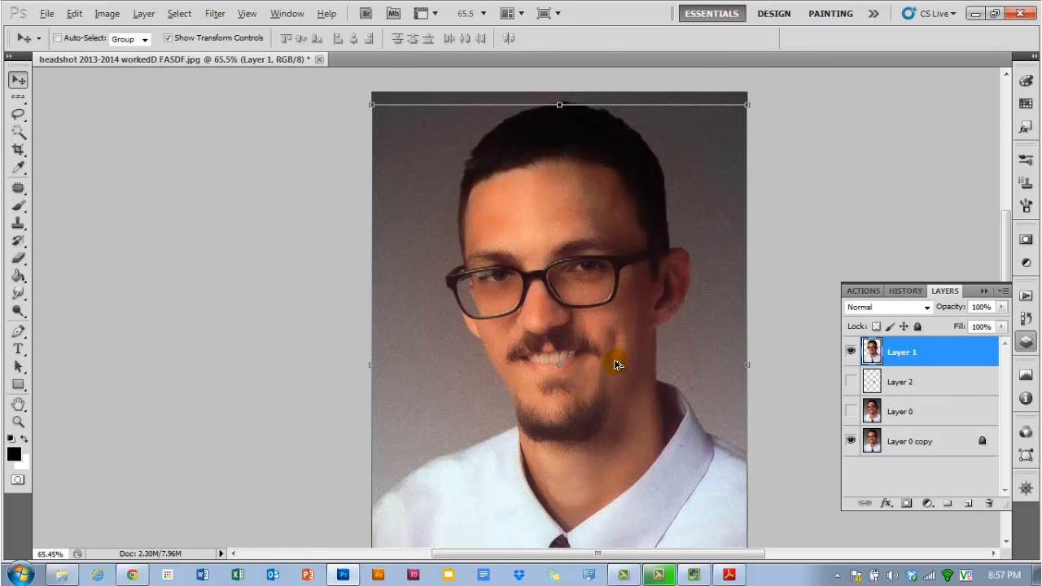
scroll(616, 365, down, 1)
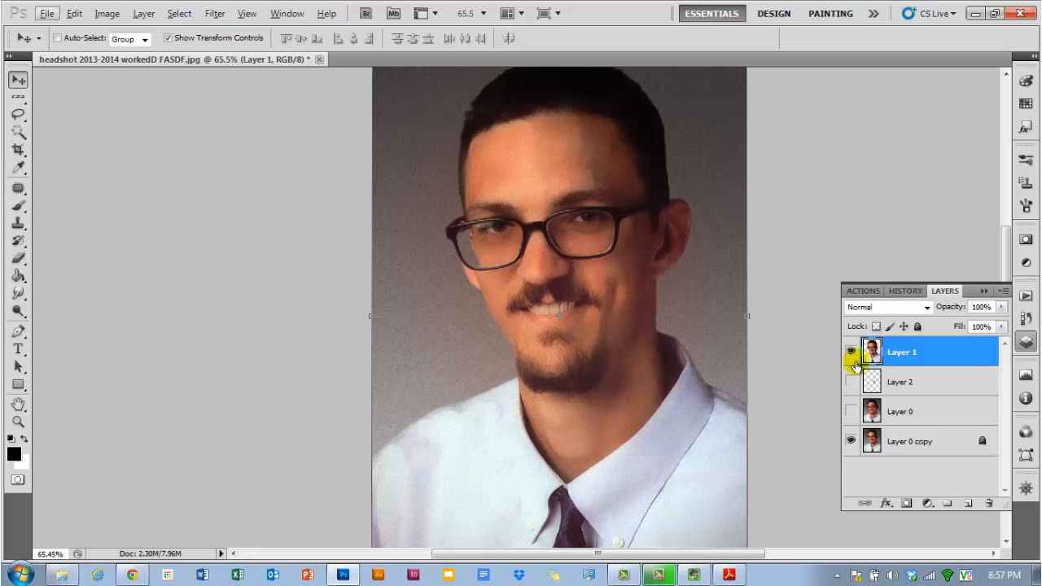
mouse_move(619, 218)
mouse_down()
mouse_move(587, 222)
mouse_move(640, 270)
mouse_move(599, 224)
mouse_move(617, 224)
mouse_up()
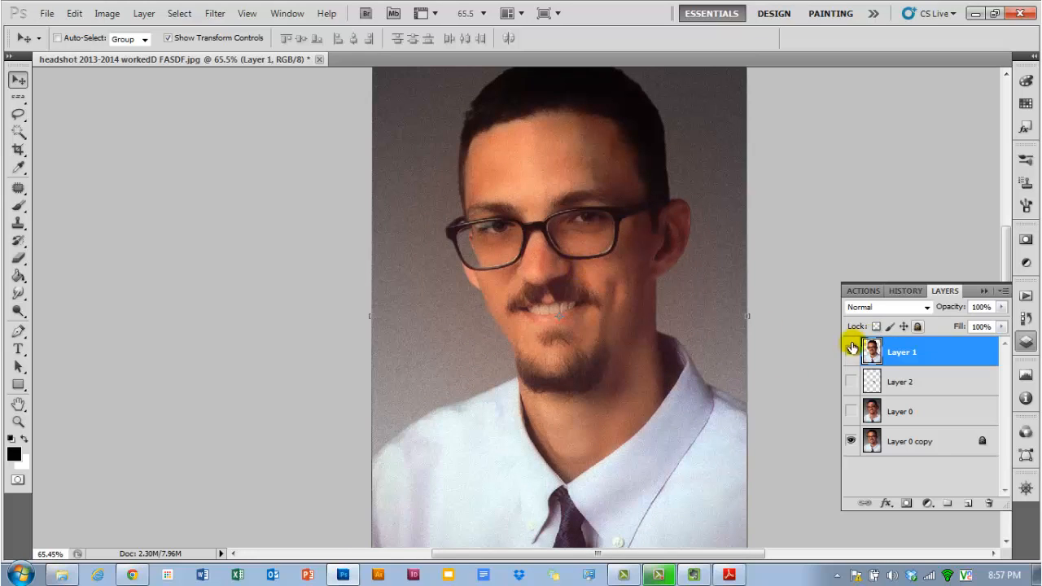
click(850, 444)
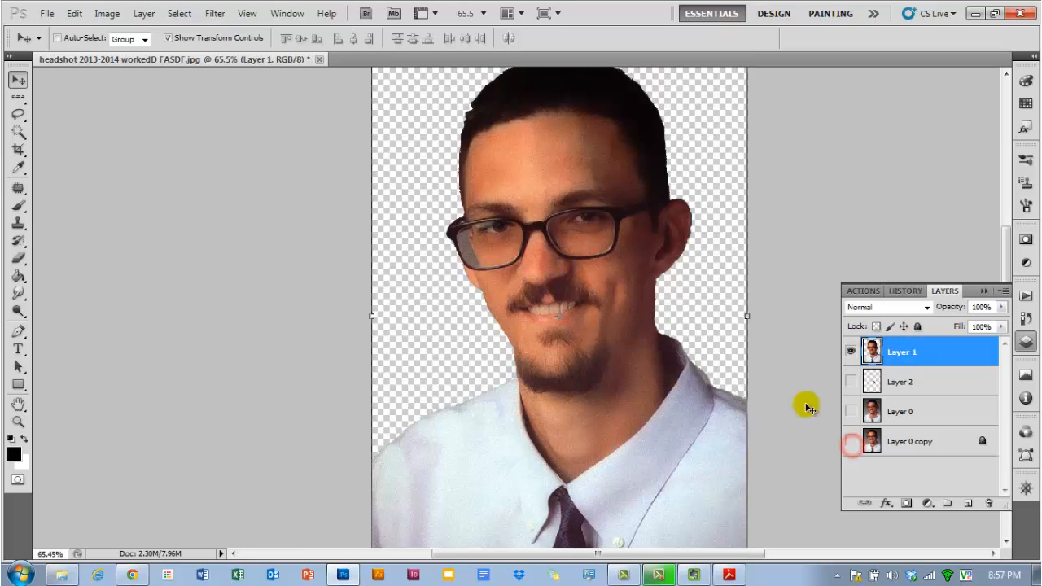
key(ctrl+z)
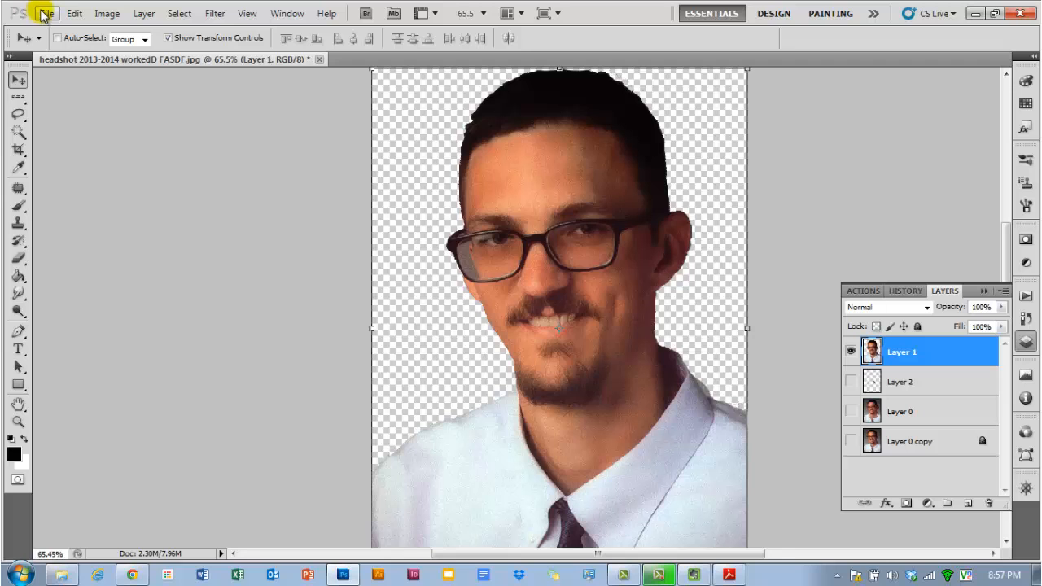
Step: Start Puppet Warp on Layer 1, pin the jaw and the middle of the forehead, and shift the forehead pin slightly downward
click(74, 14)
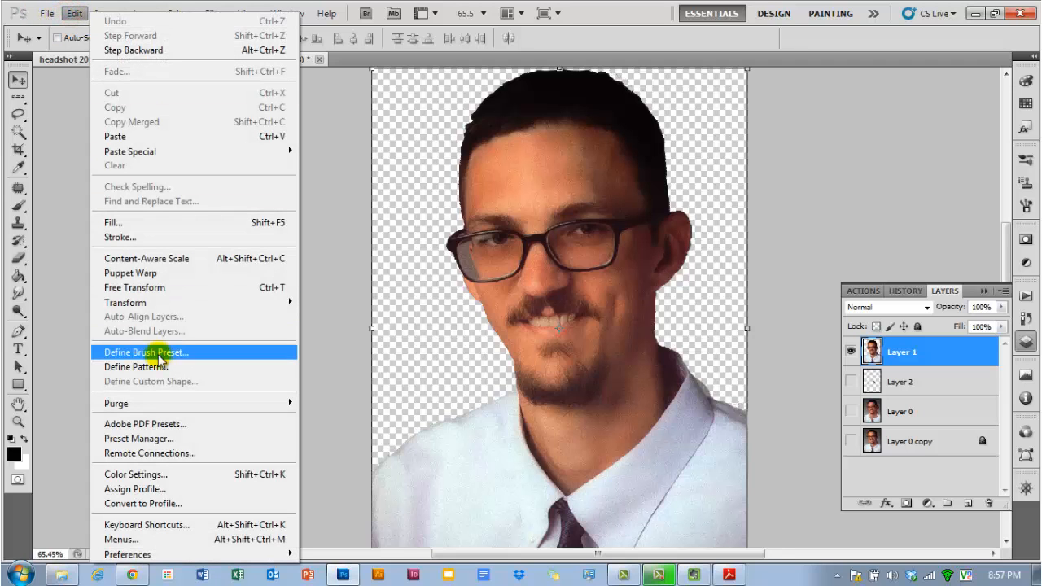
click(154, 274)
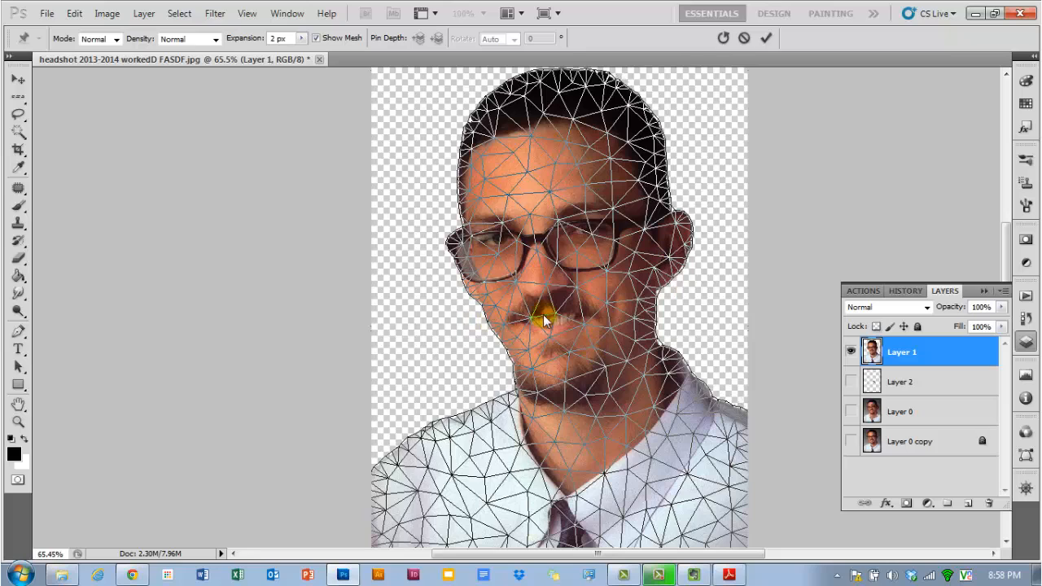
click(604, 368)
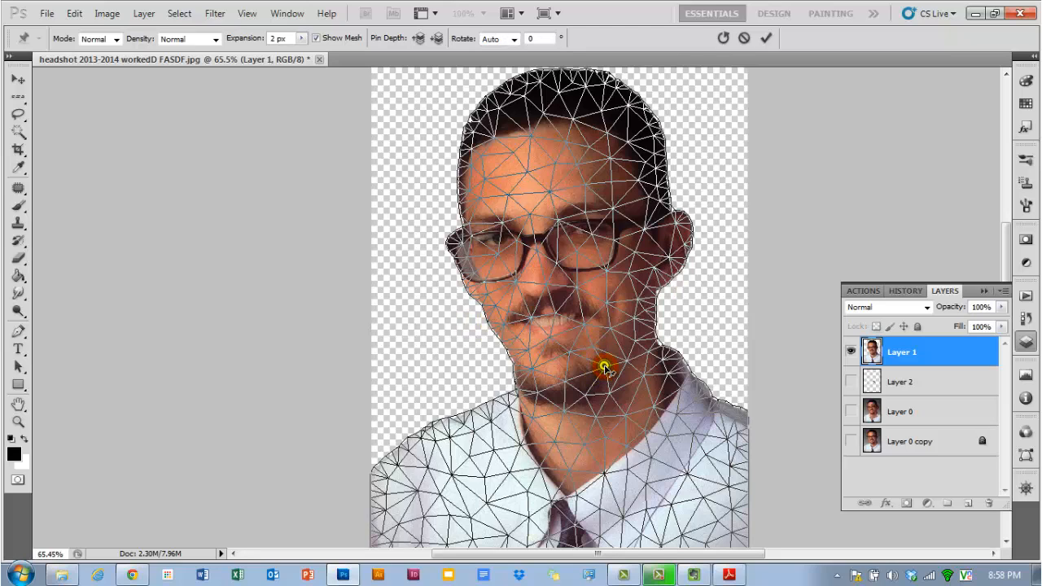
click(548, 190)
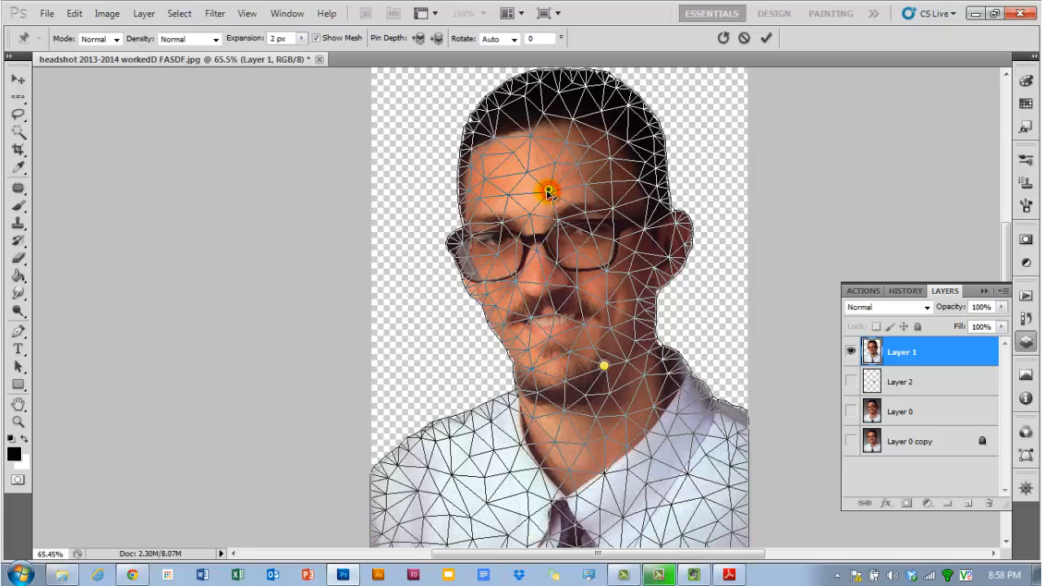
mouse_move(548, 192)
mouse_down()
mouse_move(526, 204)
mouse_move(551, 199)
mouse_up()
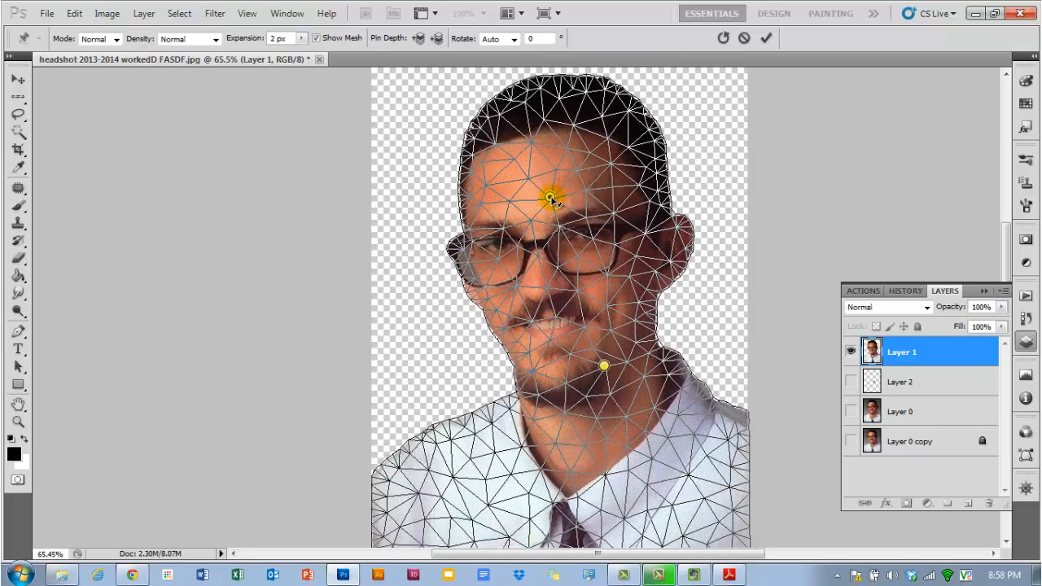
Step: Anchor the shirt with four Puppet Warp pins, one at each shoulder and one near each lower corner
scroll(454, 459, down, 1)
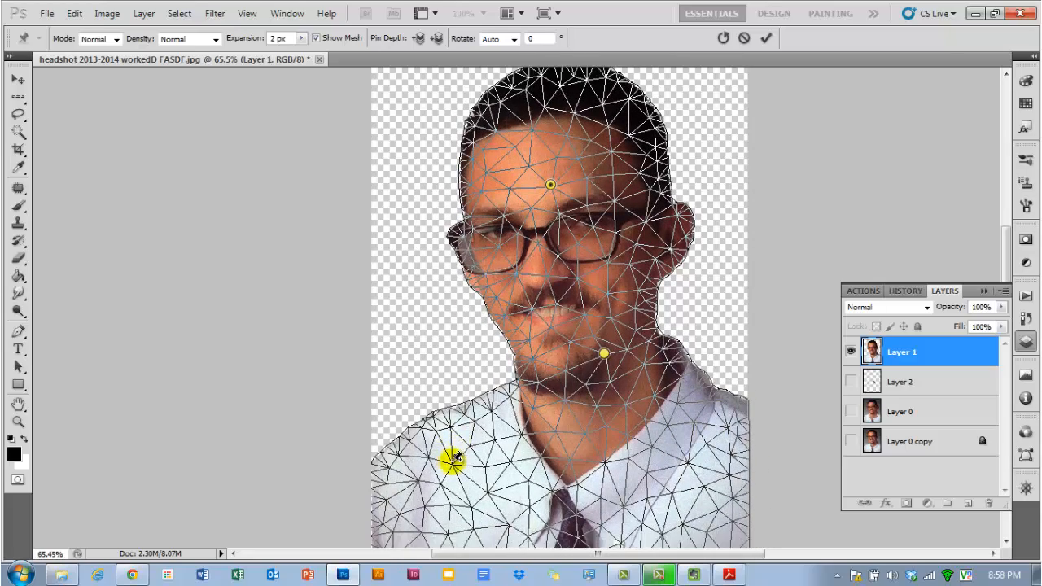
scroll(453, 459, down, 2)
click(424, 434)
scroll(429, 475, down, 2)
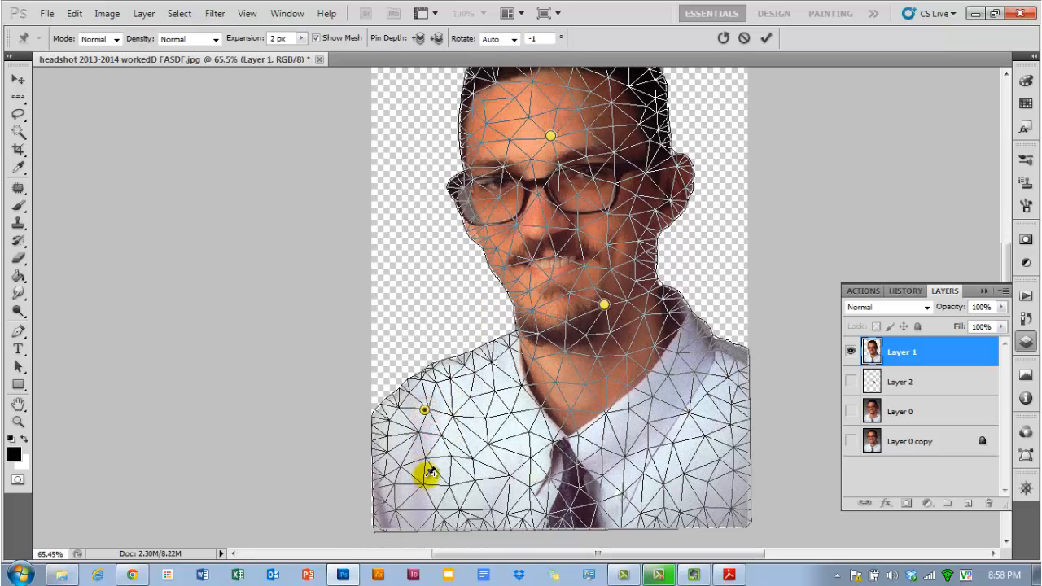
click(435, 510)
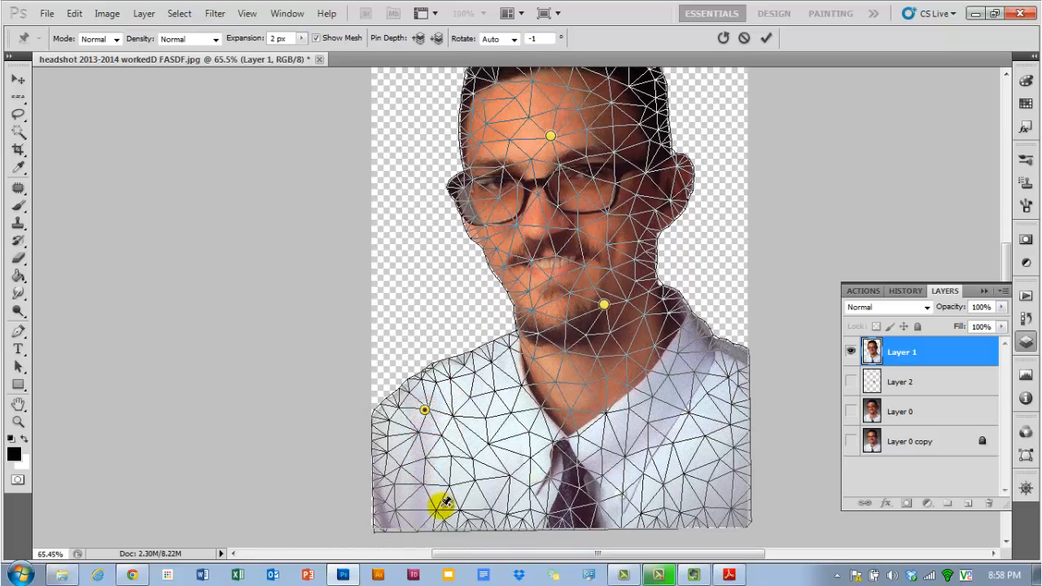
click(701, 507)
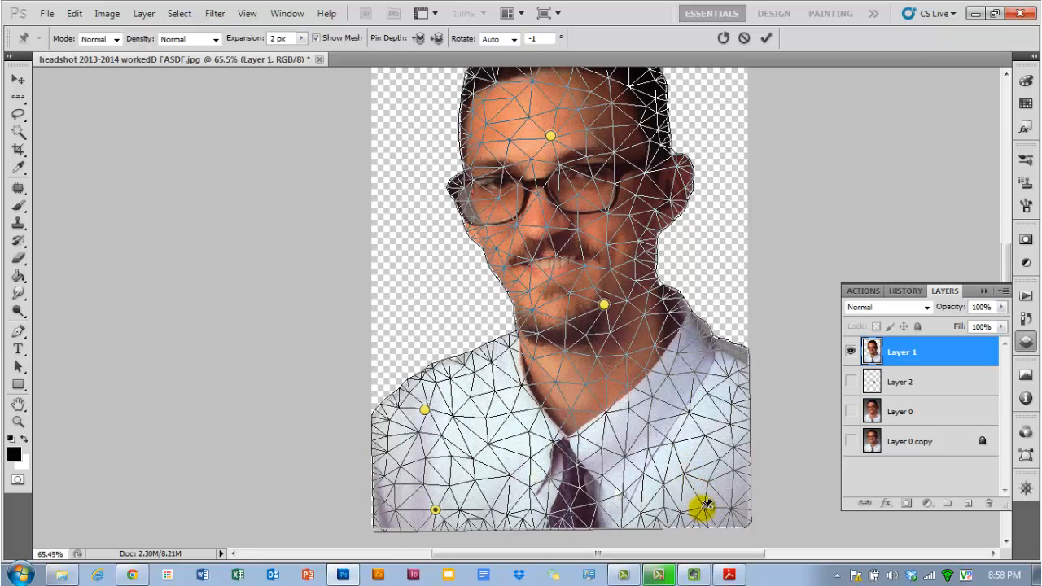
click(728, 376)
scroll(708, 419, up, 5)
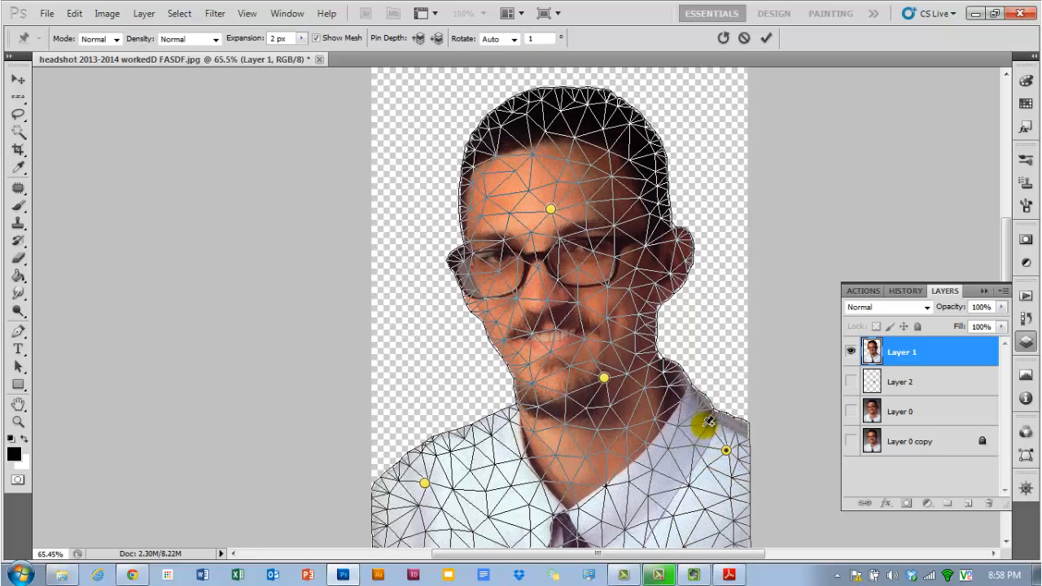
Step: Tilt the head sideways about 35 degrees by moving the forehead pin toward the left edge of the portrait
click(552, 213)
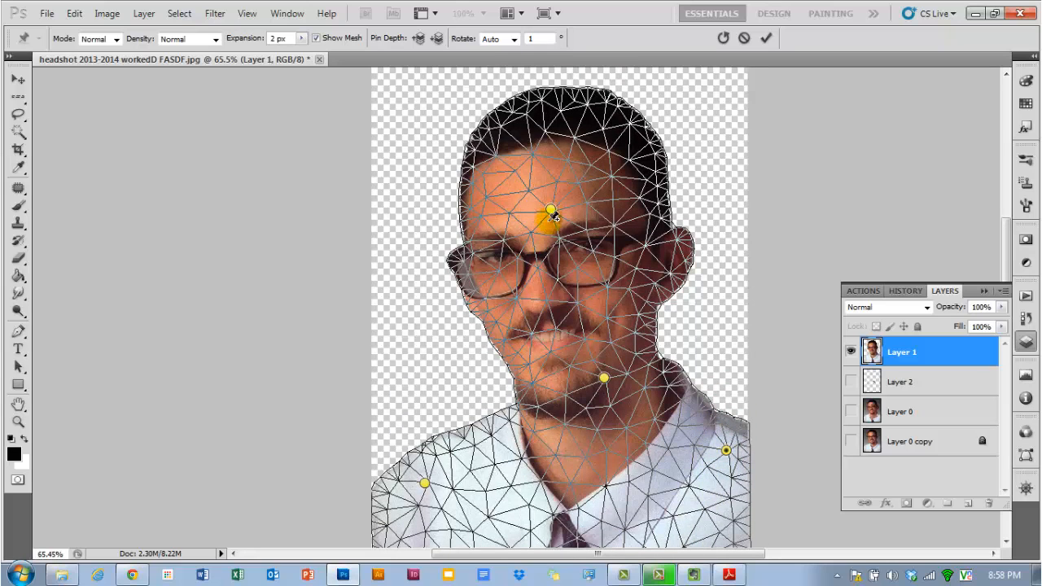
click(587, 390)
click(550, 211)
drag(550, 211, 470, 237)
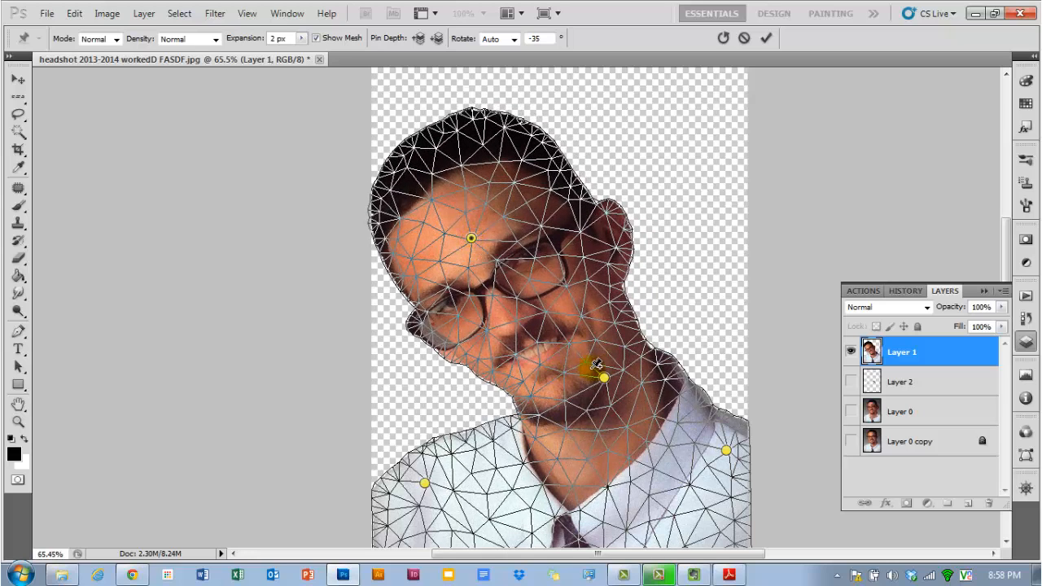
Step: Pin the visible ear, stretch its upper tip outward, and cancel the Puppet Warp
scroll(597, 400, down, 2)
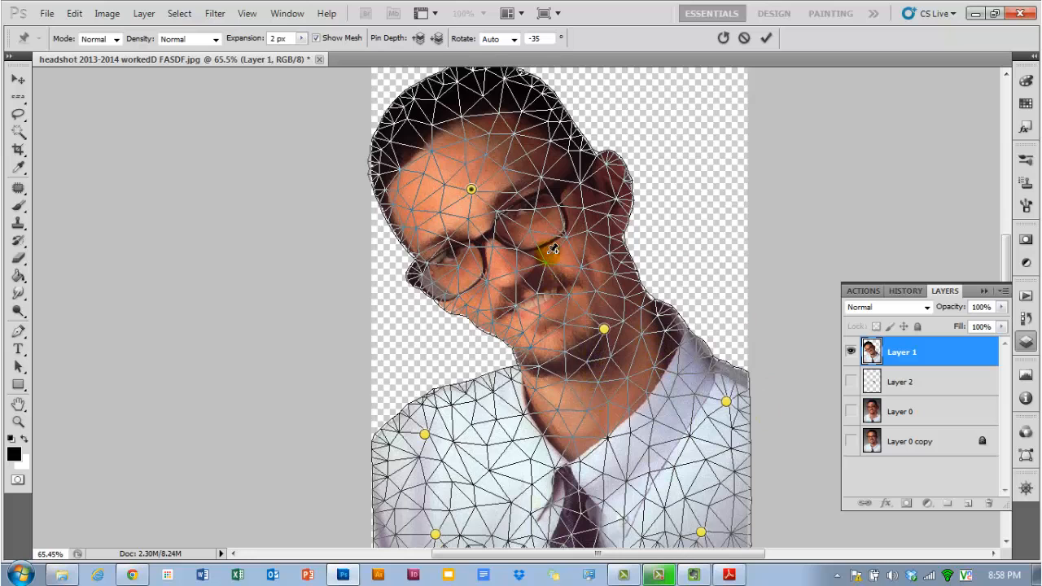
click(610, 213)
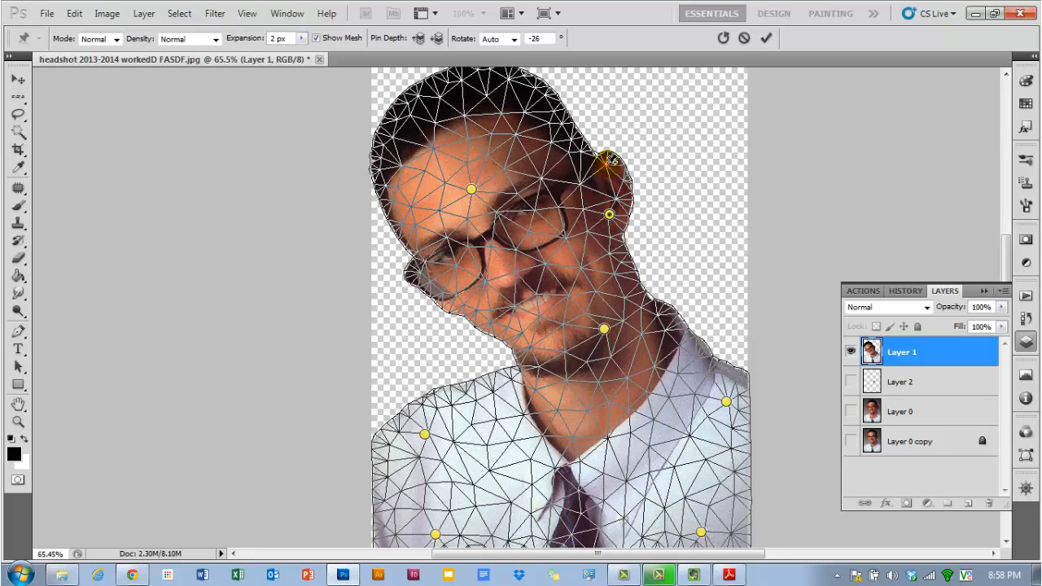
drag(612, 161, 647, 163)
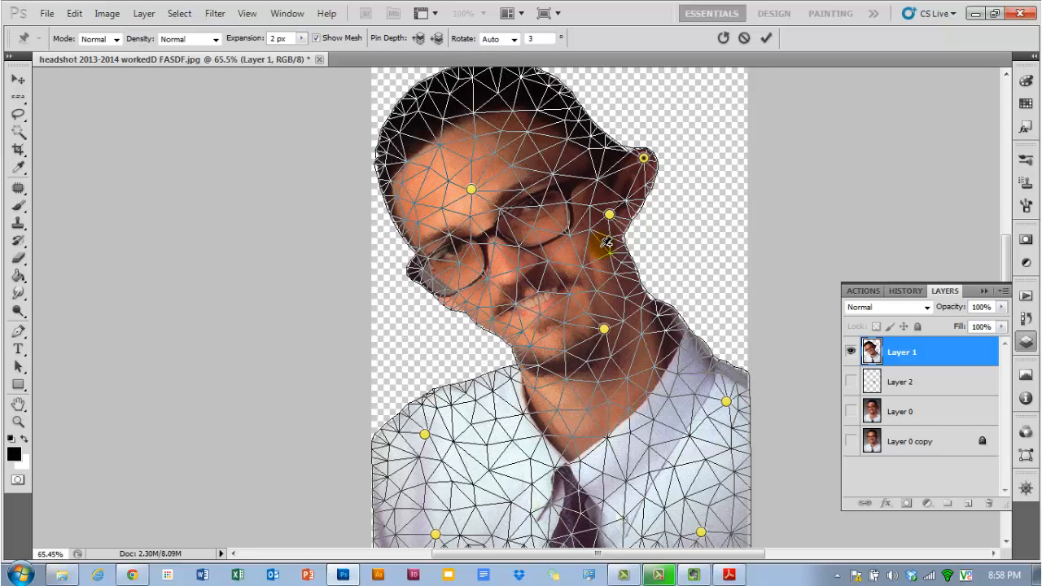
click(744, 39)
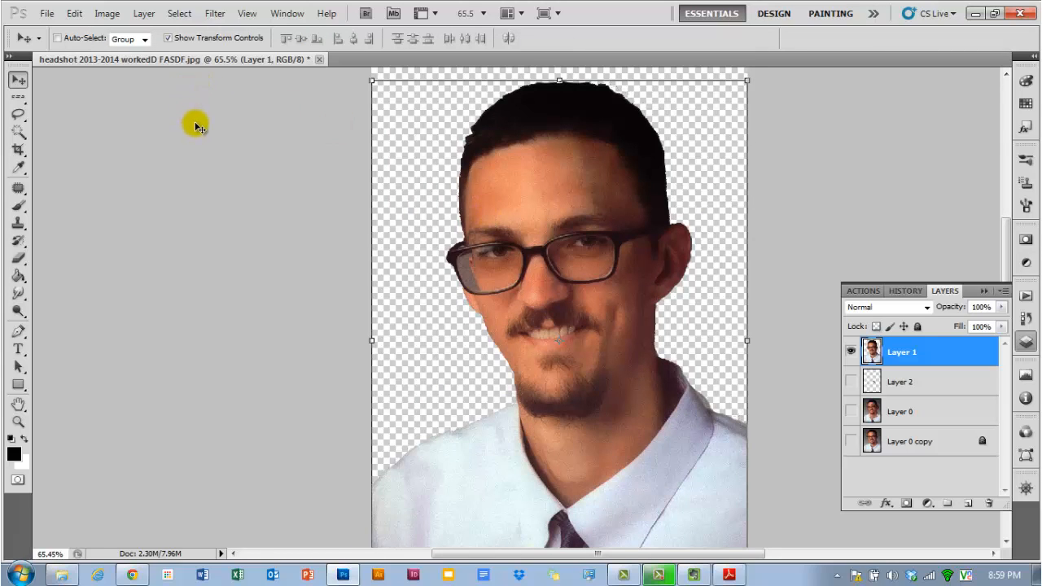
Step: Start a Warp transform on Layer 1, test a mesh corner and try the Bulge style
click(75, 15)
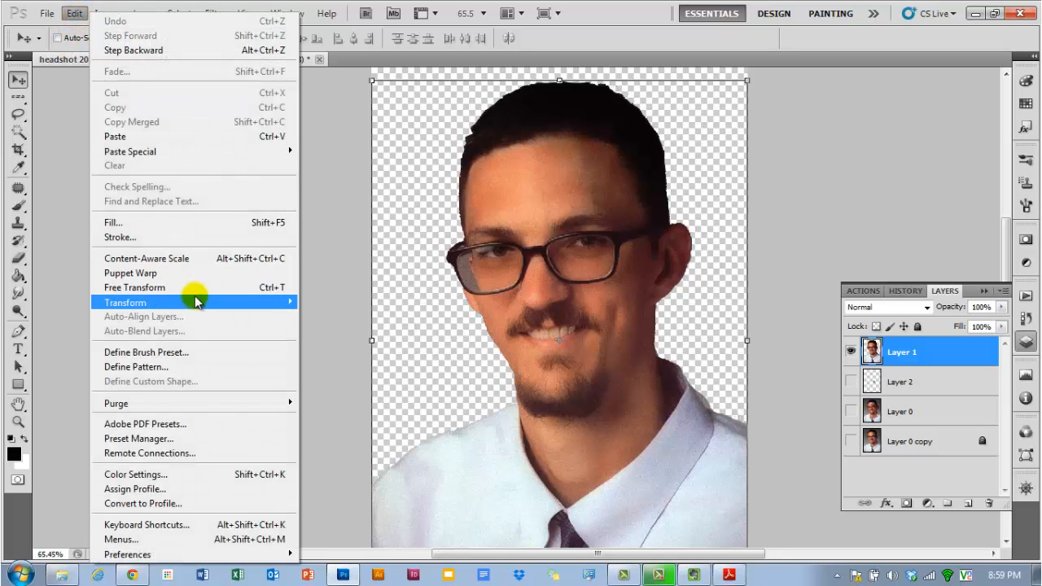
mouse_move(193, 301)
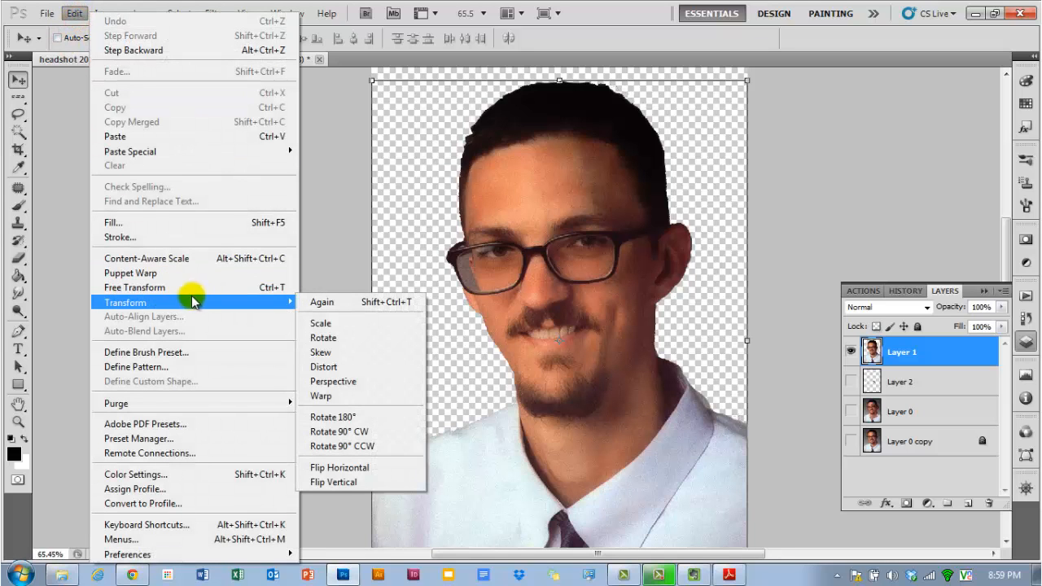
click(340, 398)
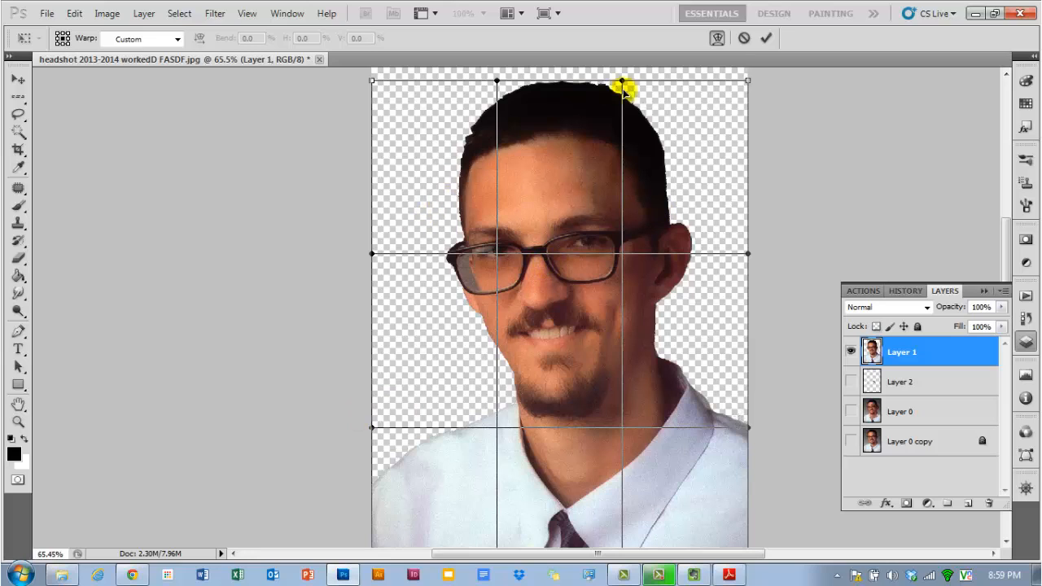
mouse_move(747, 83)
mouse_down()
mouse_move(663, 151)
mouse_move(706, 128)
mouse_move(746, 81)
mouse_up()
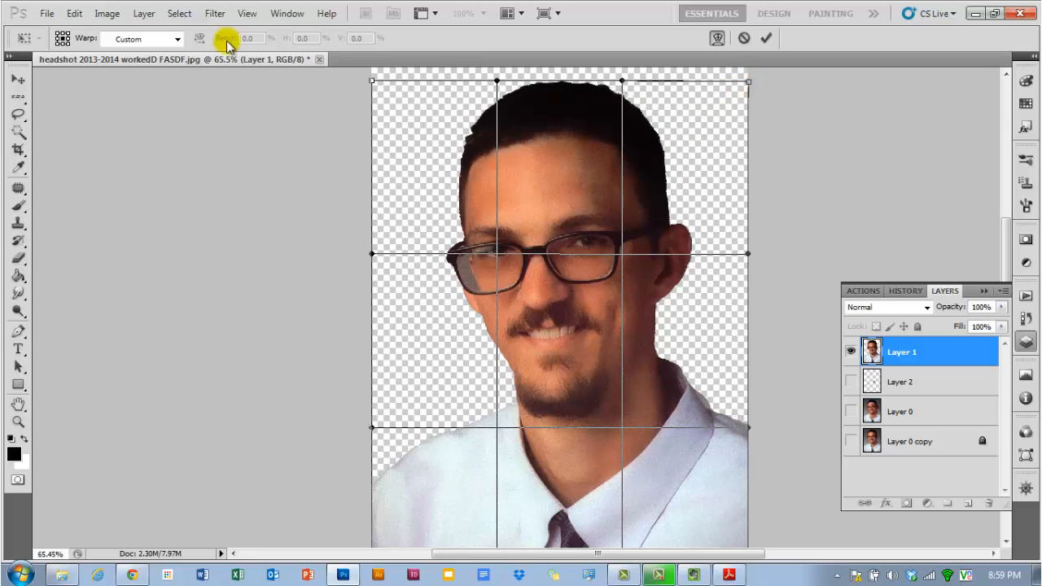
click(177, 39)
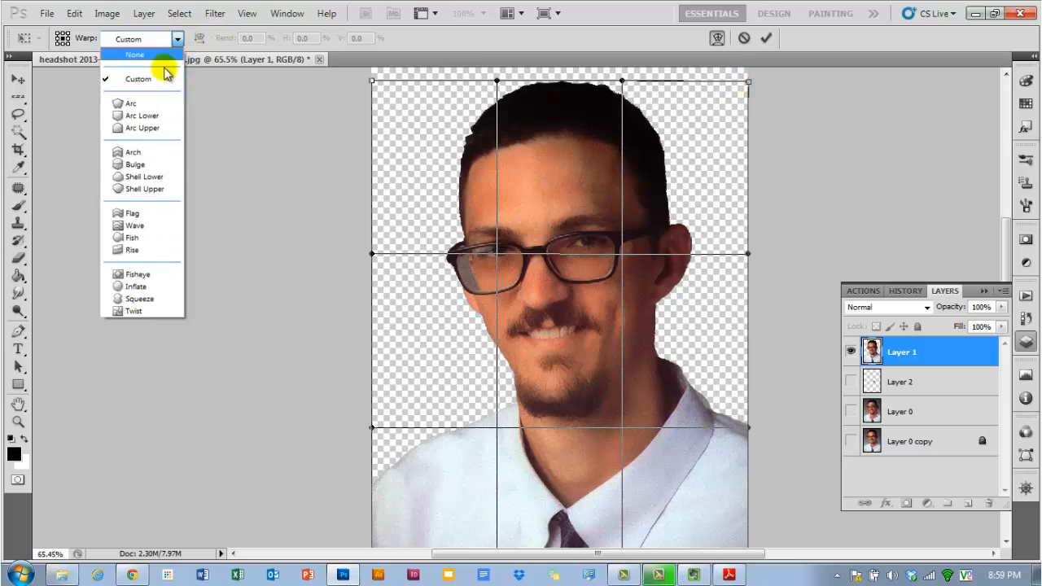
click(134, 164)
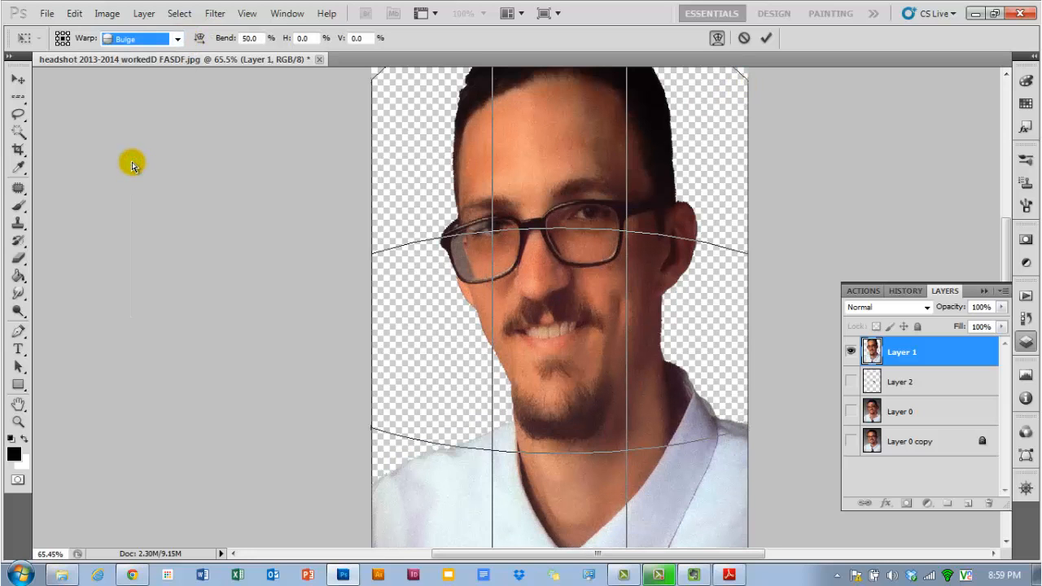
Step: Change the warp style to Arch and switch it to Custom so the arched mesh can be edited freely
click(177, 39)
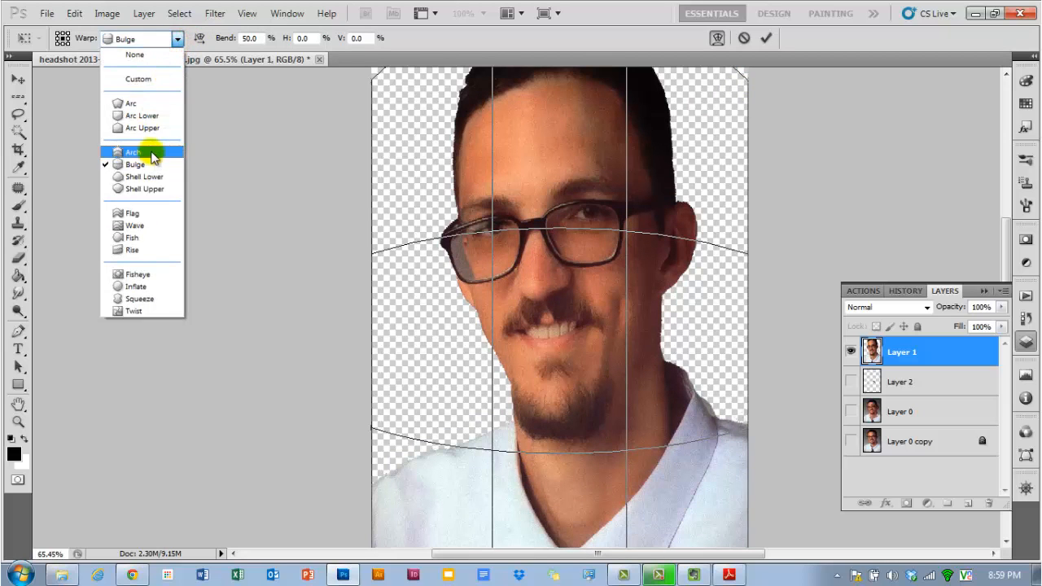
click(149, 152)
click(166, 37)
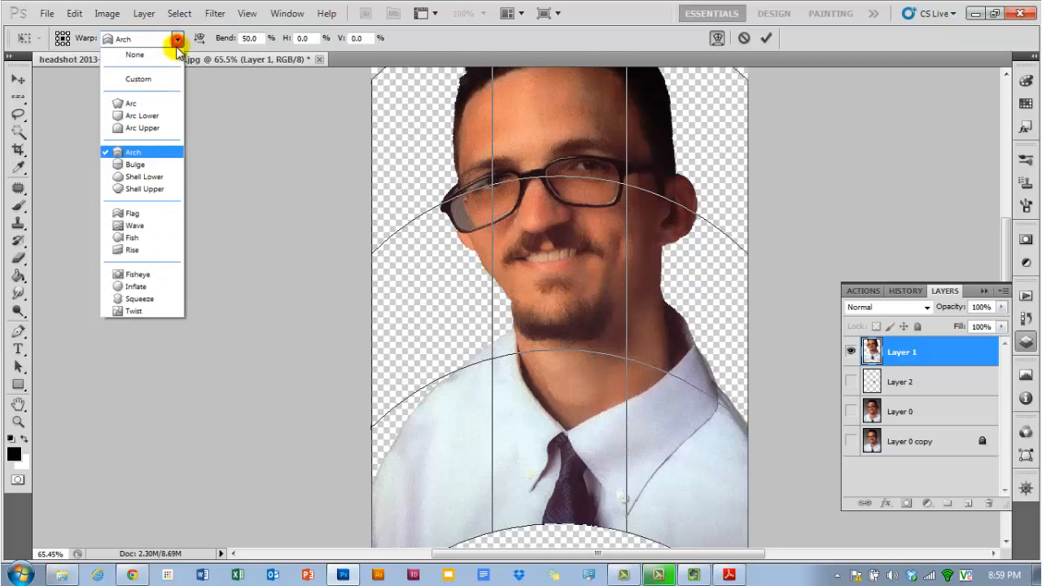
click(161, 76)
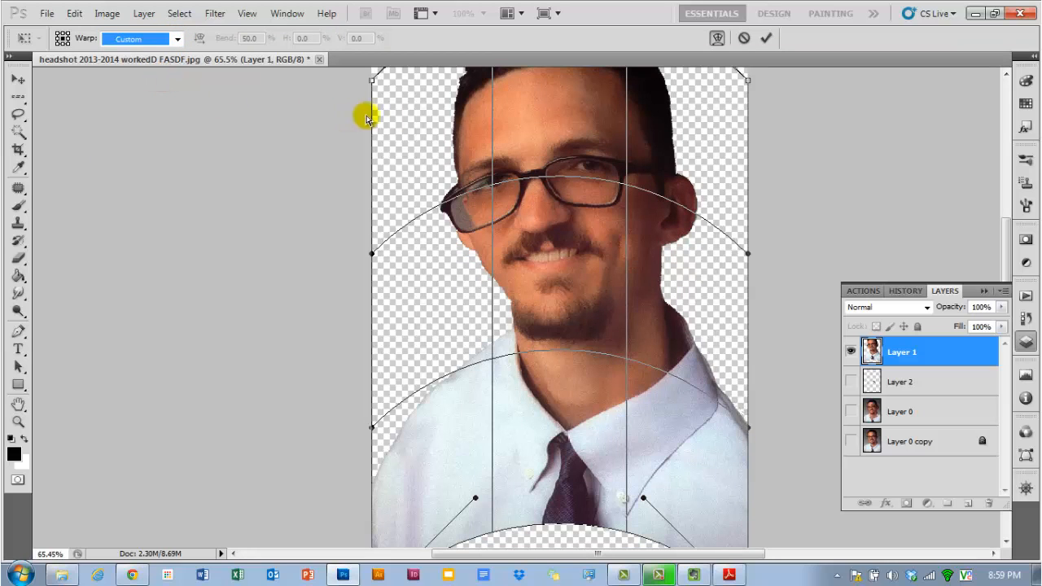
Step: Try the Shell Lower warp style in place of Custom, and return Layer 1 to the Arch style with a 50% bend
click(176, 38)
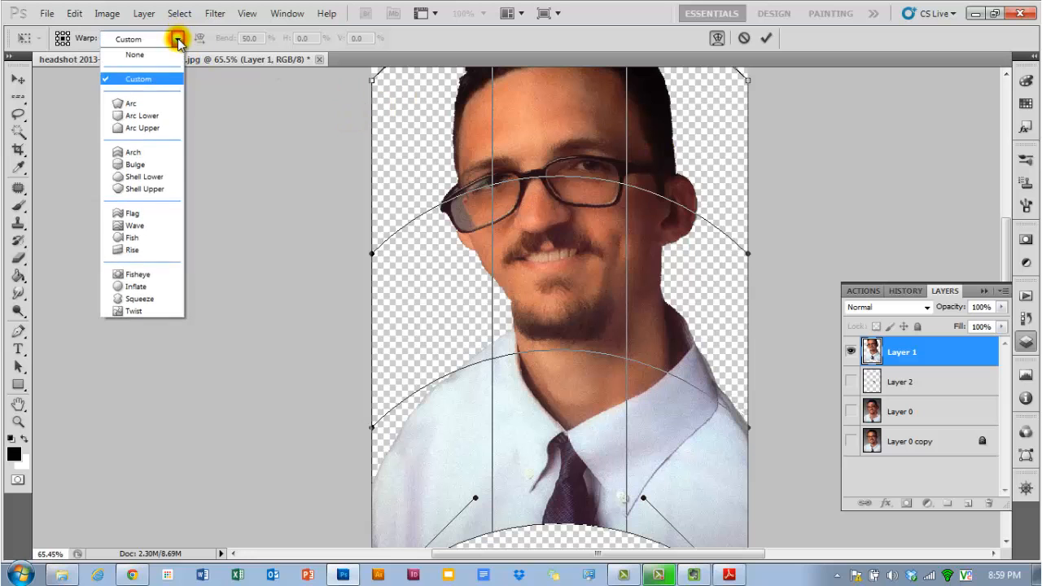
click(130, 81)
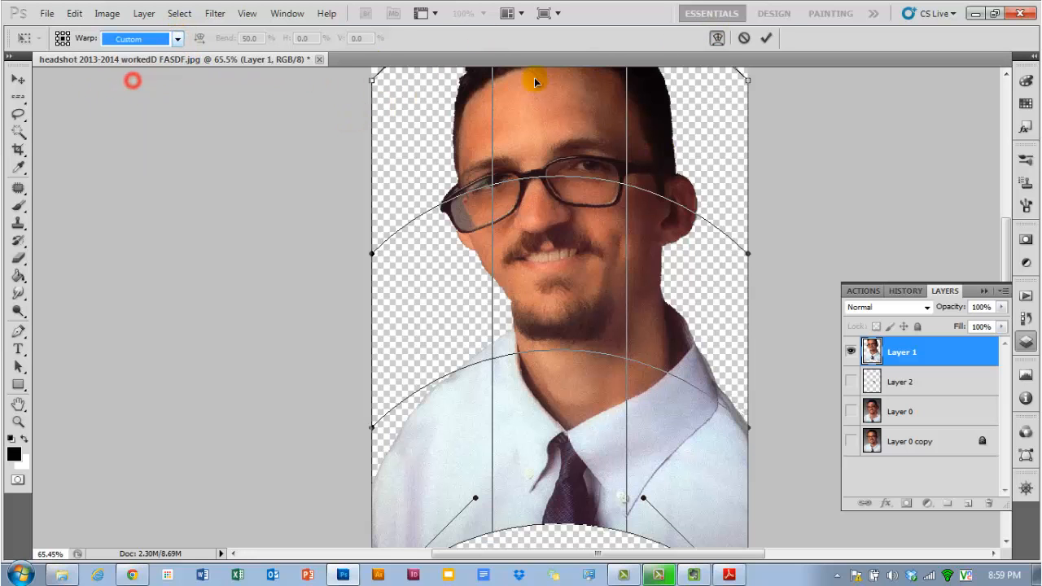
key(ctrl+z)
key(ctrl+z)
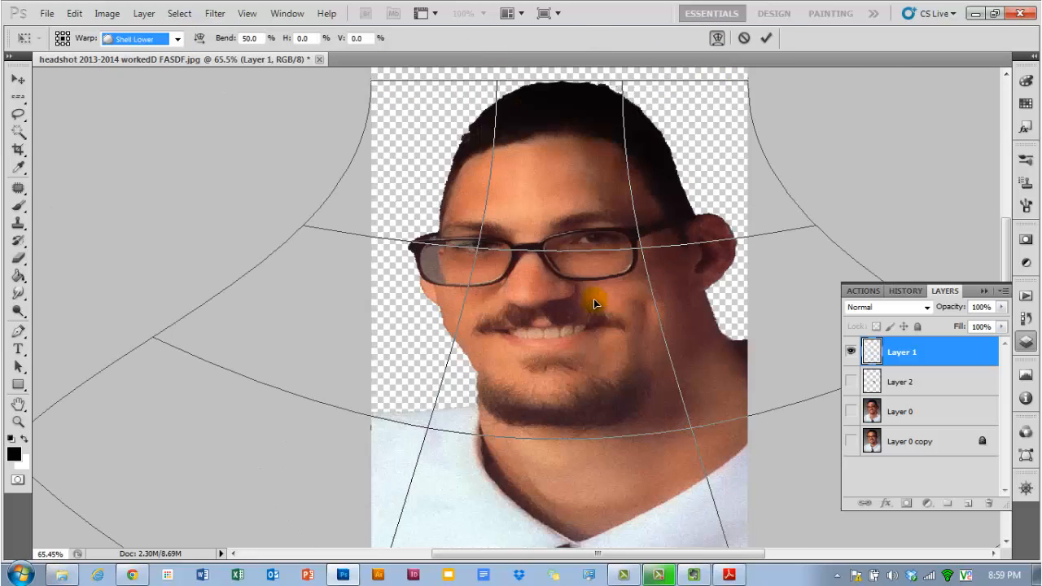
key(ctrl+z)
click(818, 283)
Step: Shift the arched portrait by its lower mesh edge, first slightly down and then up and left on the canvas
scroll(806, 281, down, 3)
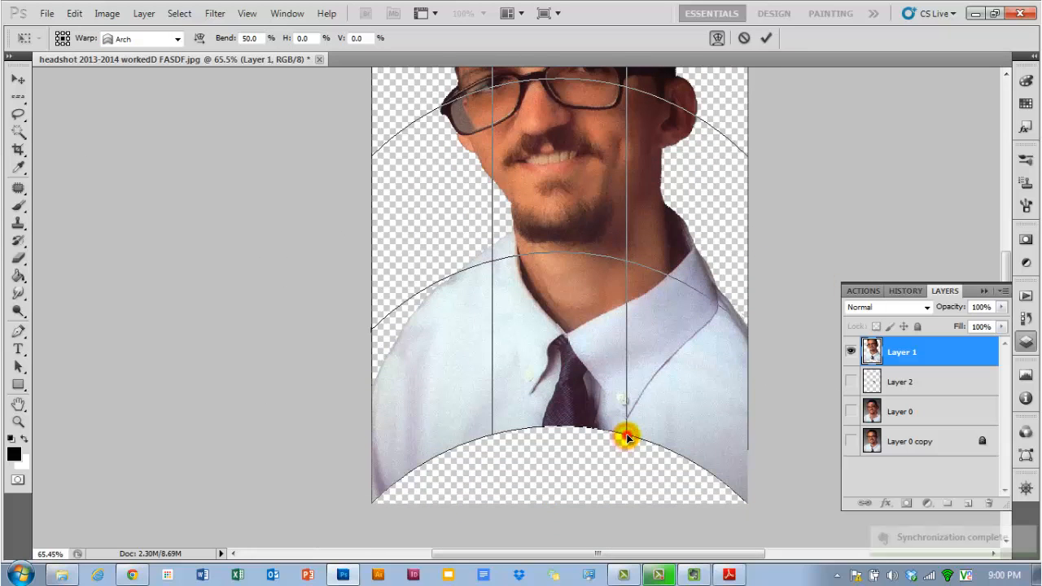
drag(625, 439, 623, 460)
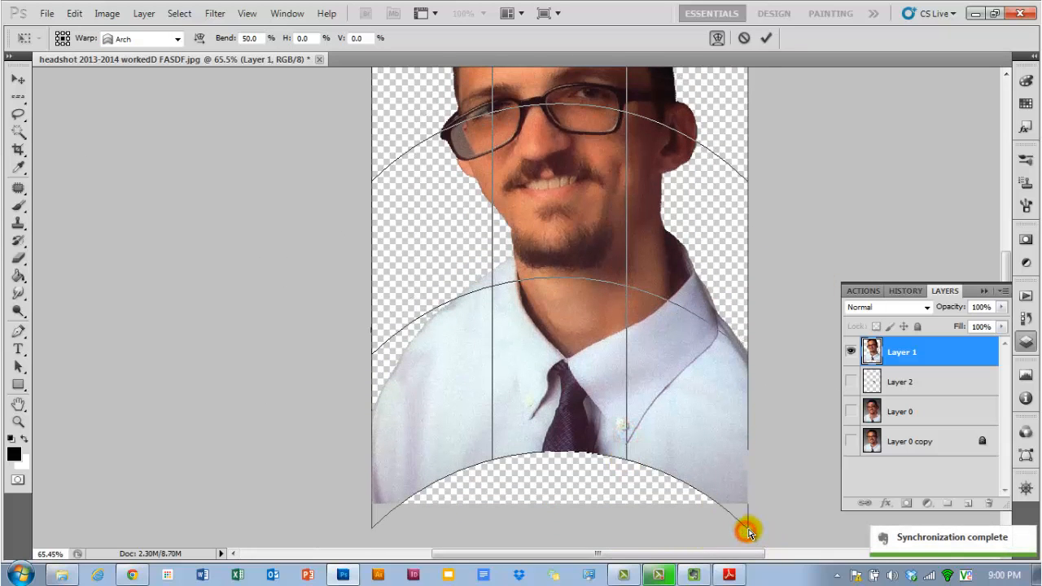
drag(746, 527, 721, 460)
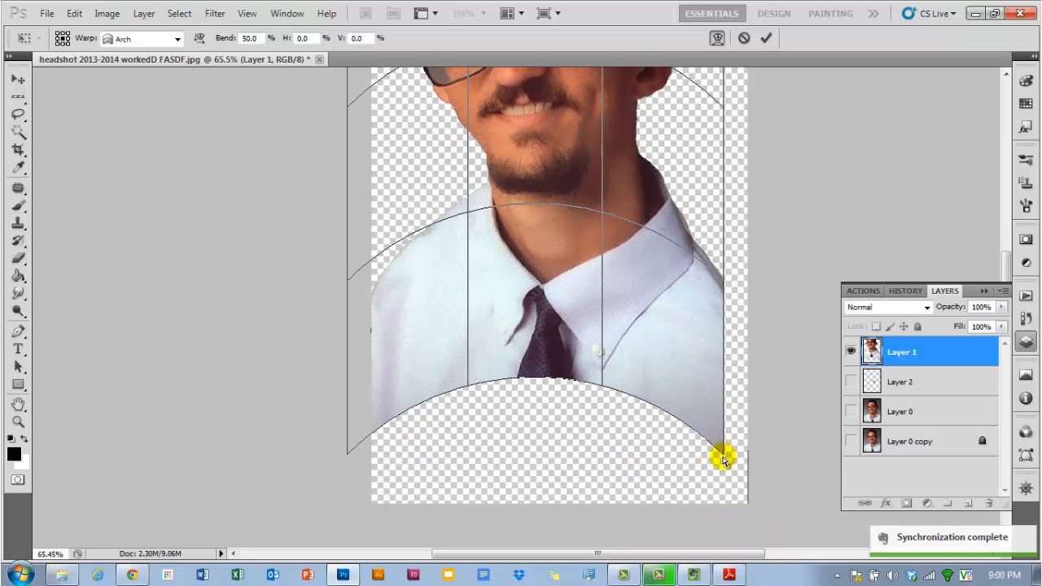
click(723, 452)
scroll(670, 391, up, 5)
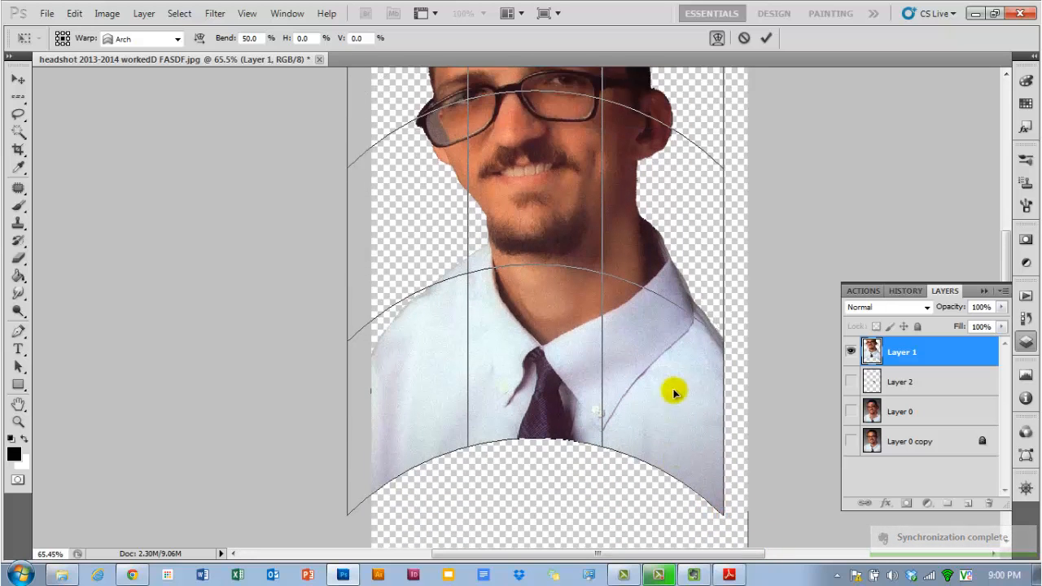
Step: Reposition the arched portrait so its mesh spans the full canvas width with the hair reaching the canvas's top edge
drag(600, 249, 647, 309)
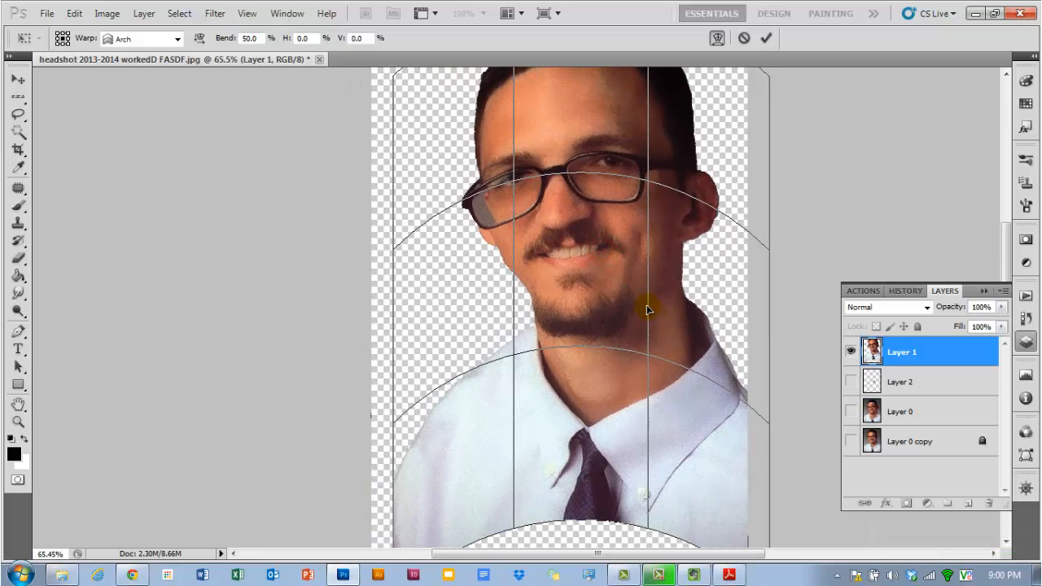
drag(655, 211, 613, 226)
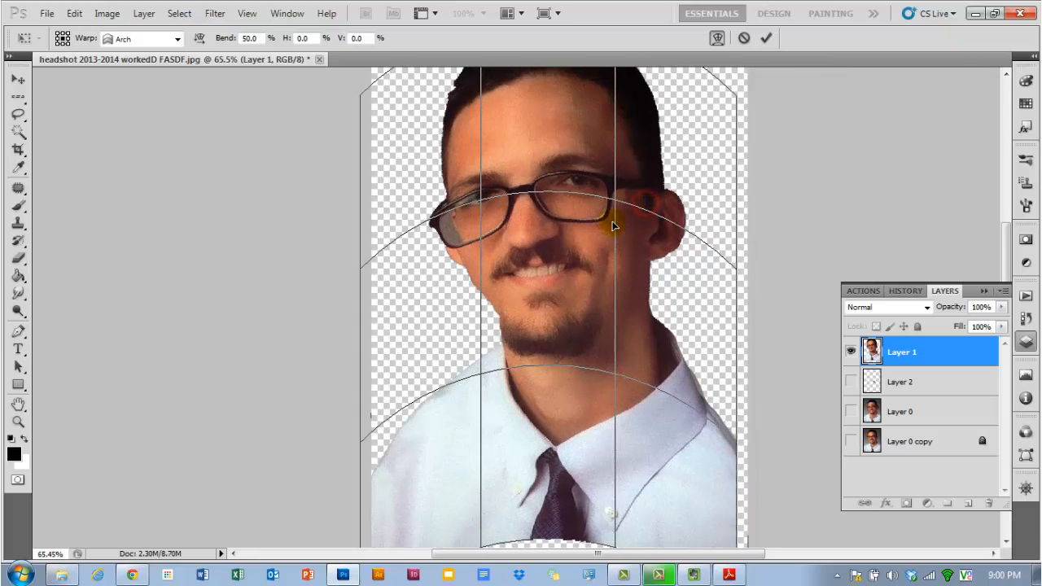
scroll(604, 253, up, 2)
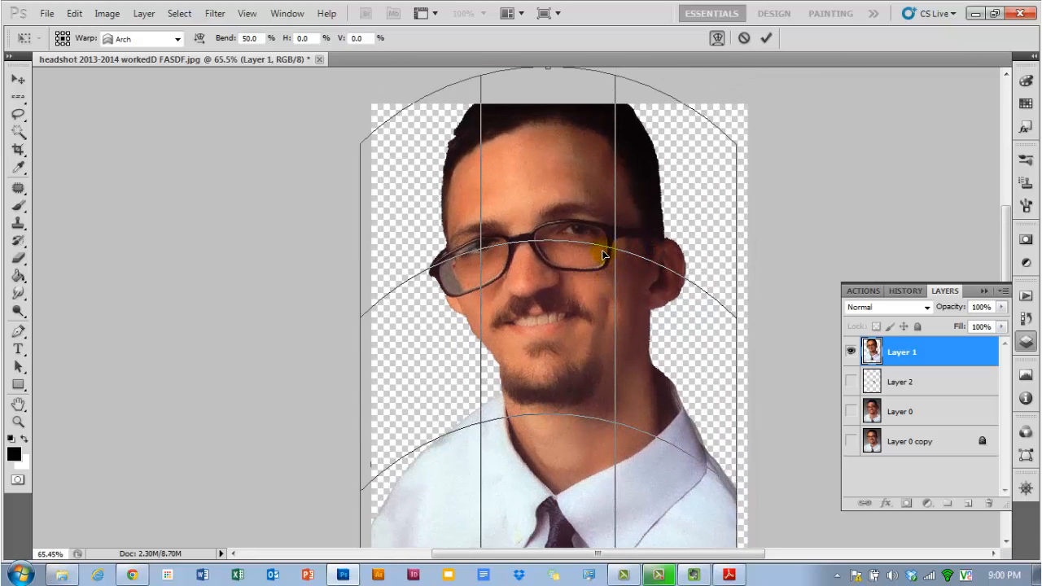
drag(601, 271, 614, 297)
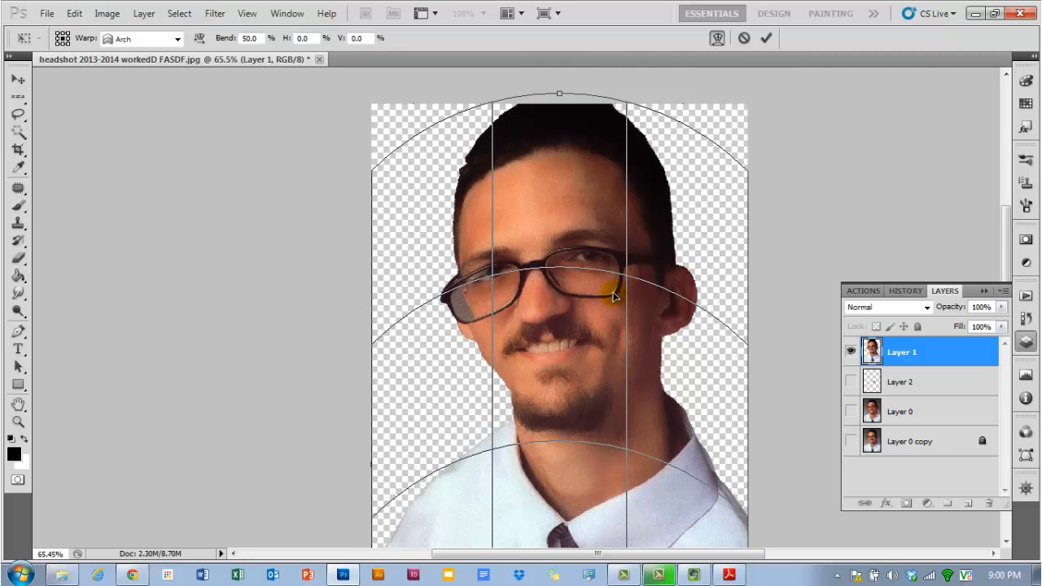